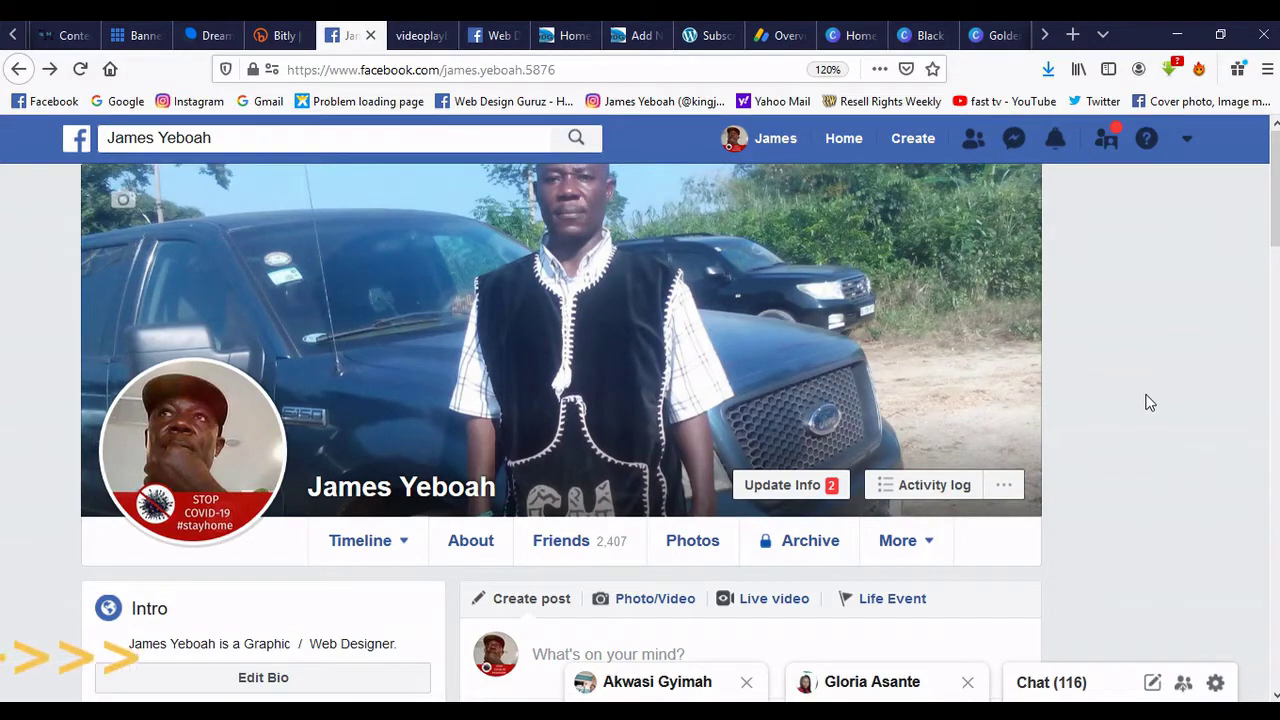
# Step: Start creating a new Facebook Page of the Business or brand type
pyautogui.click(914, 141)
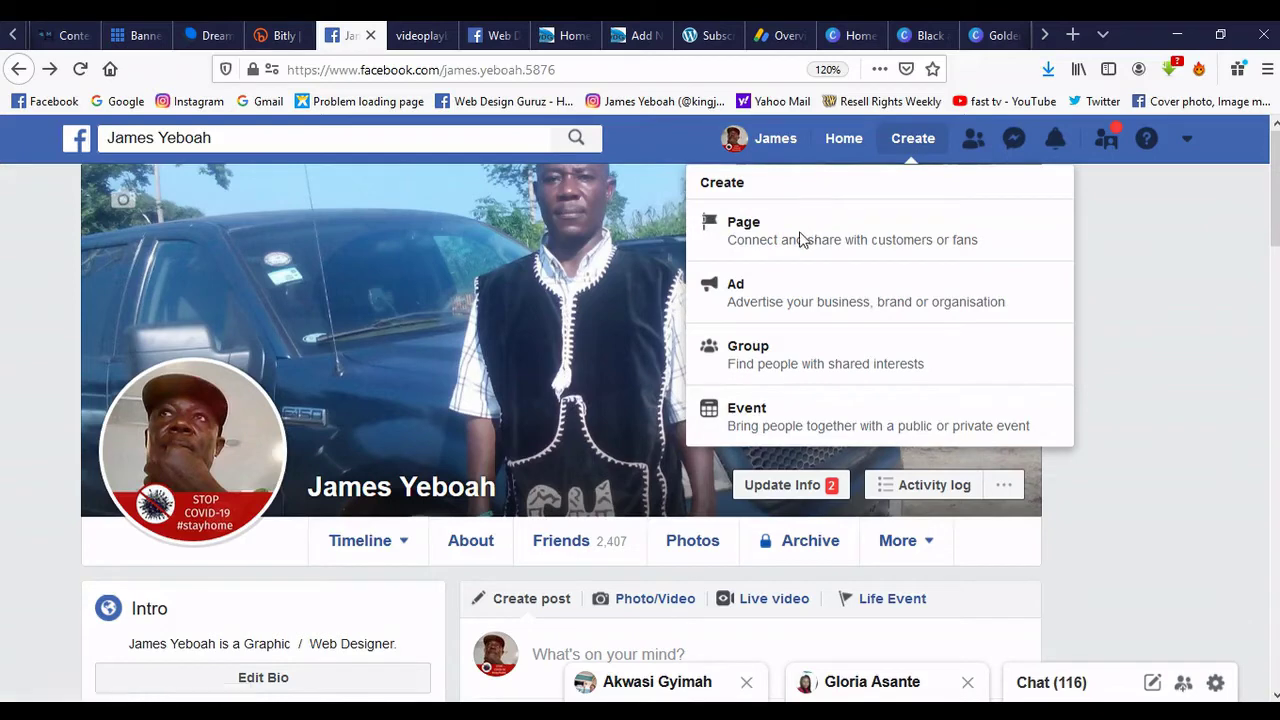
pyautogui.click(772, 238)
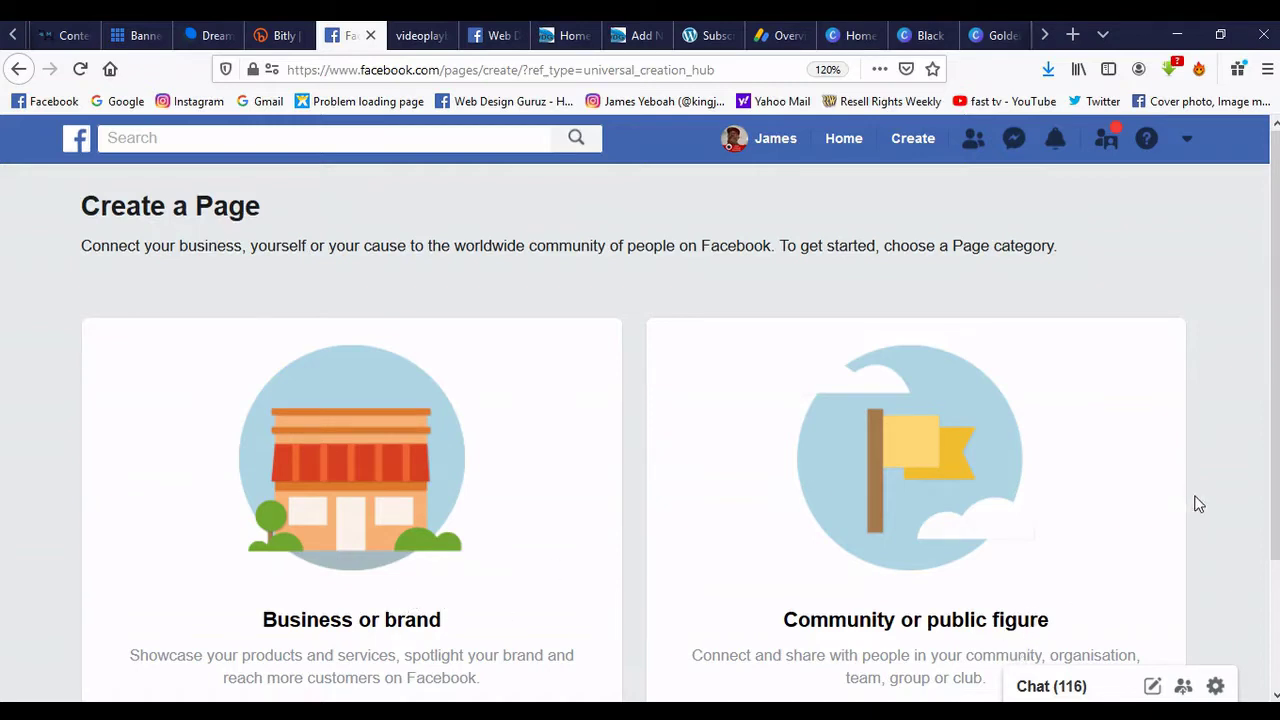
pyautogui.scroll(-3, 1210, 500)
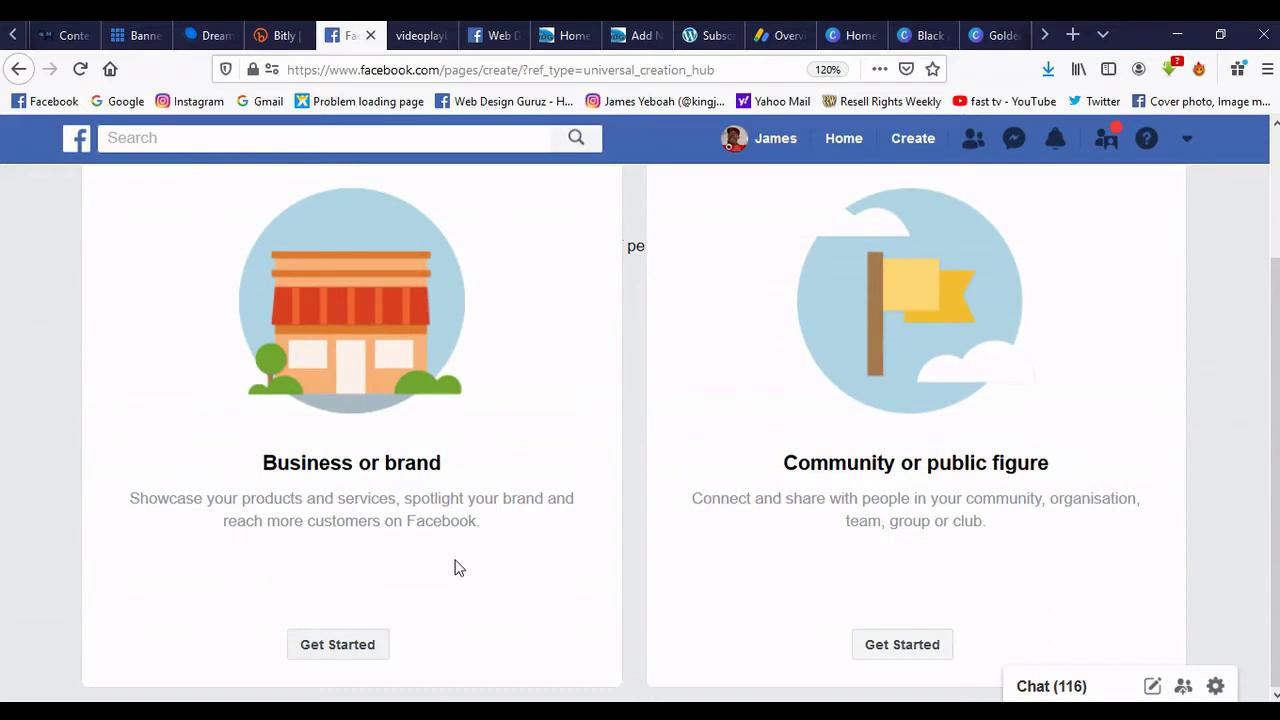
pyautogui.click(338, 645)
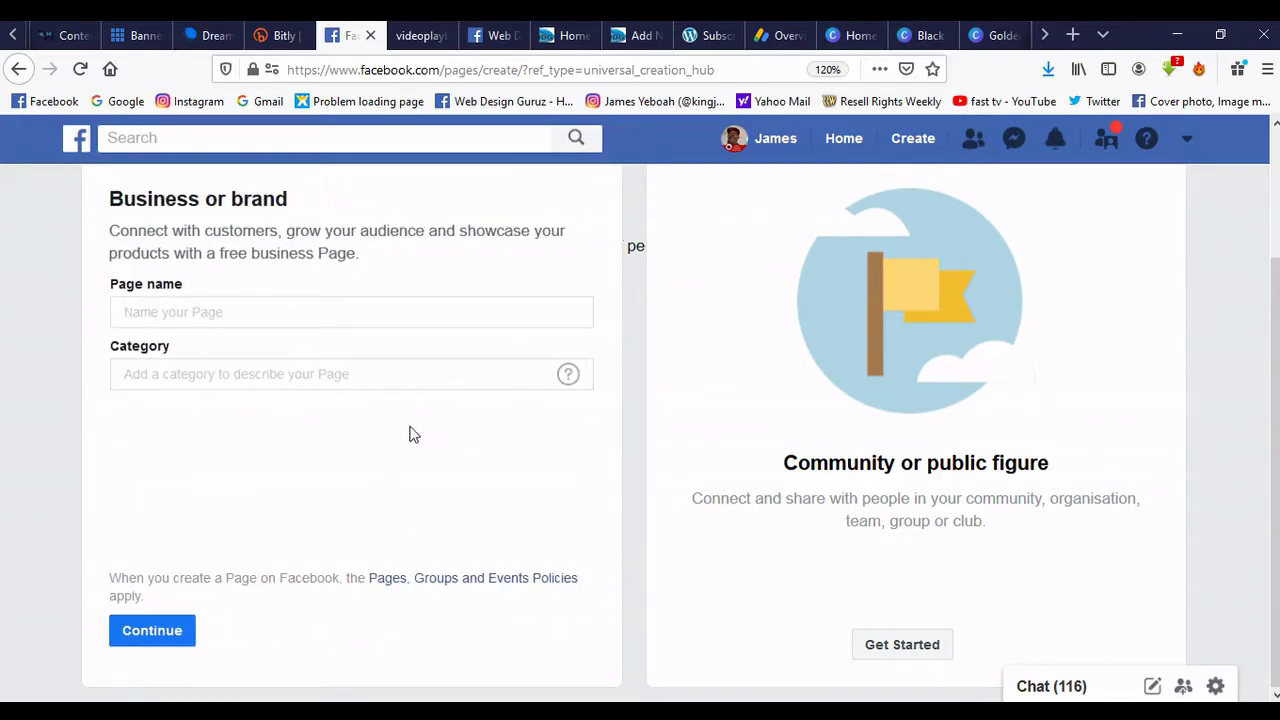
# Step: Name the page "Page Business" and set its category to Internet marketing service
pyautogui.click(342, 305)
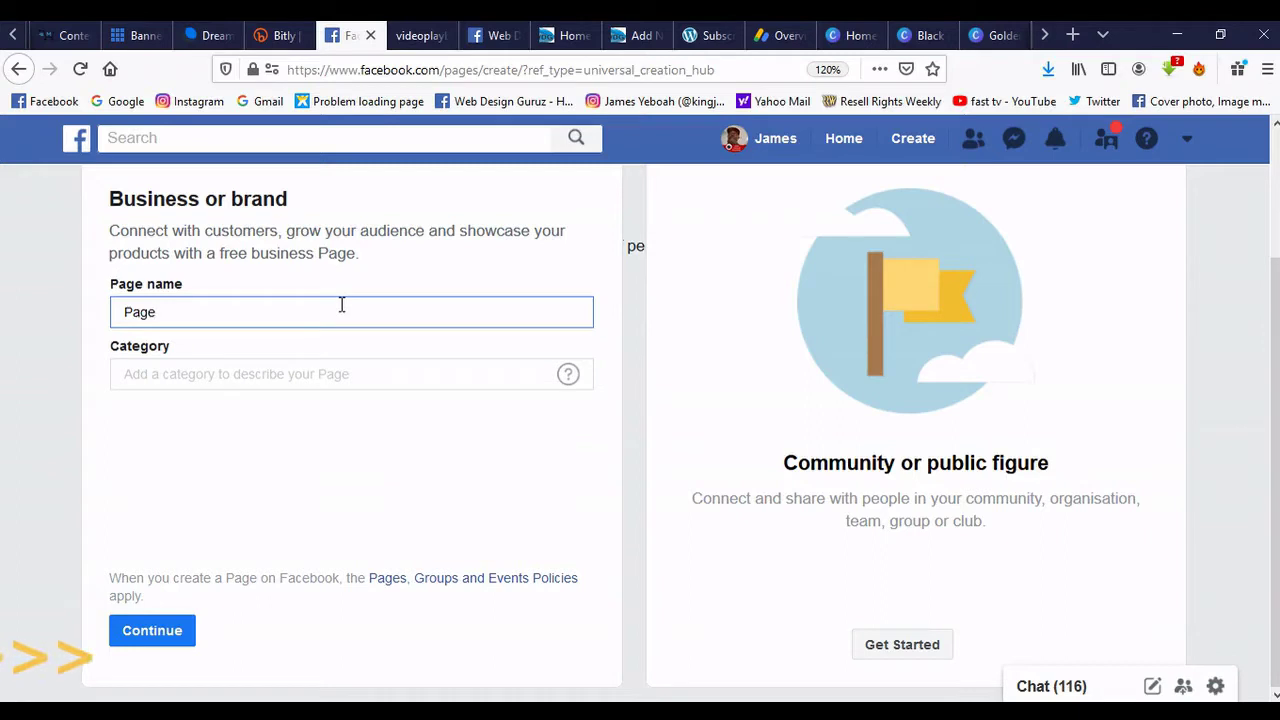
pyautogui.write('B')
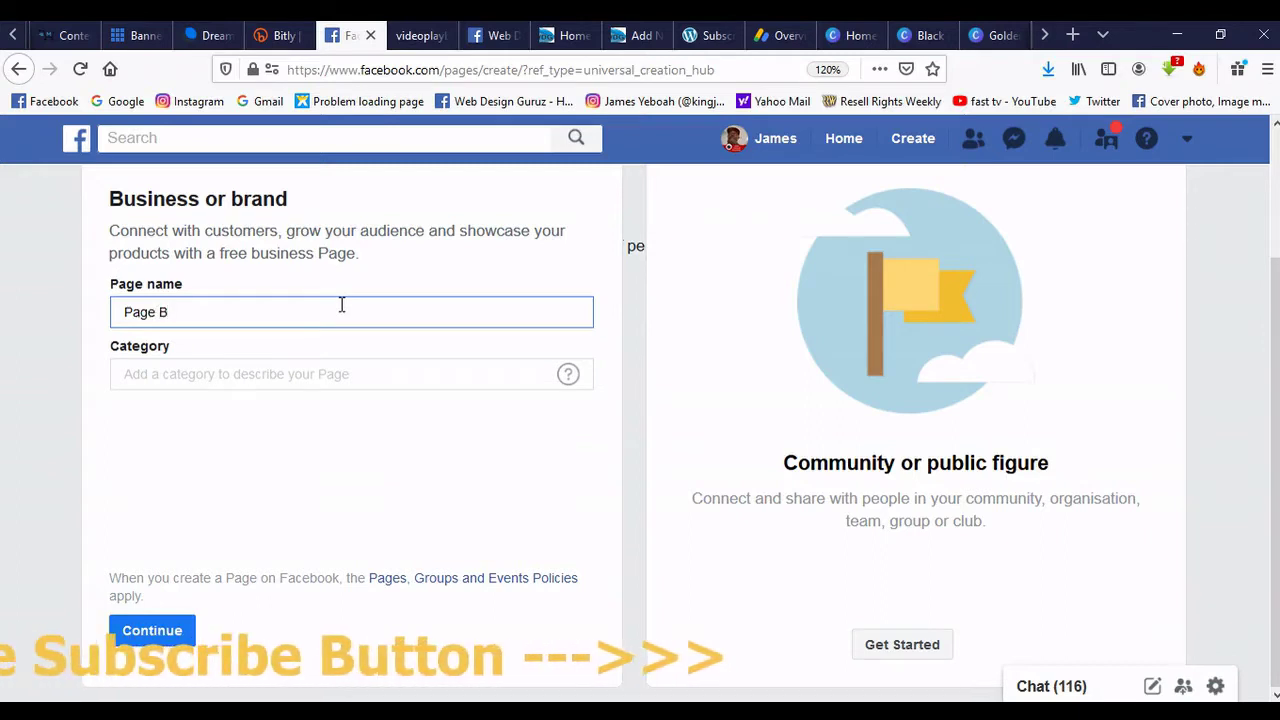
pyautogui.write('usiness')
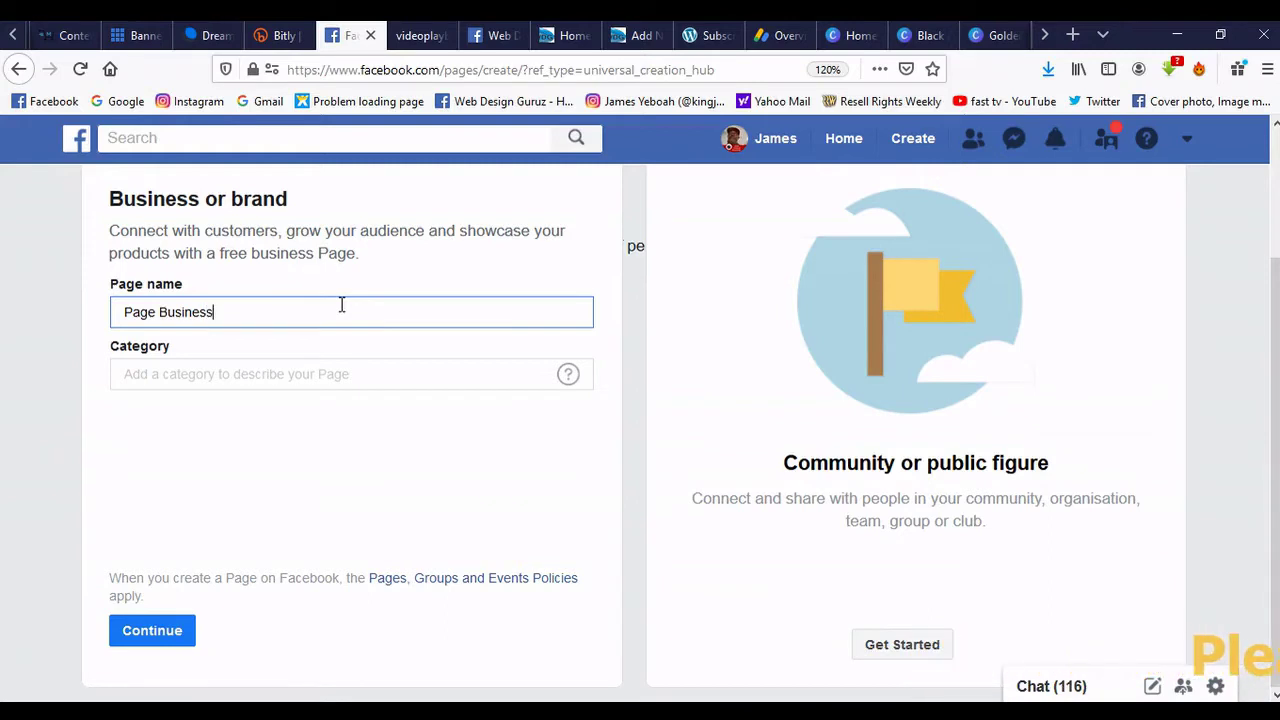
pyautogui.click(331, 374)
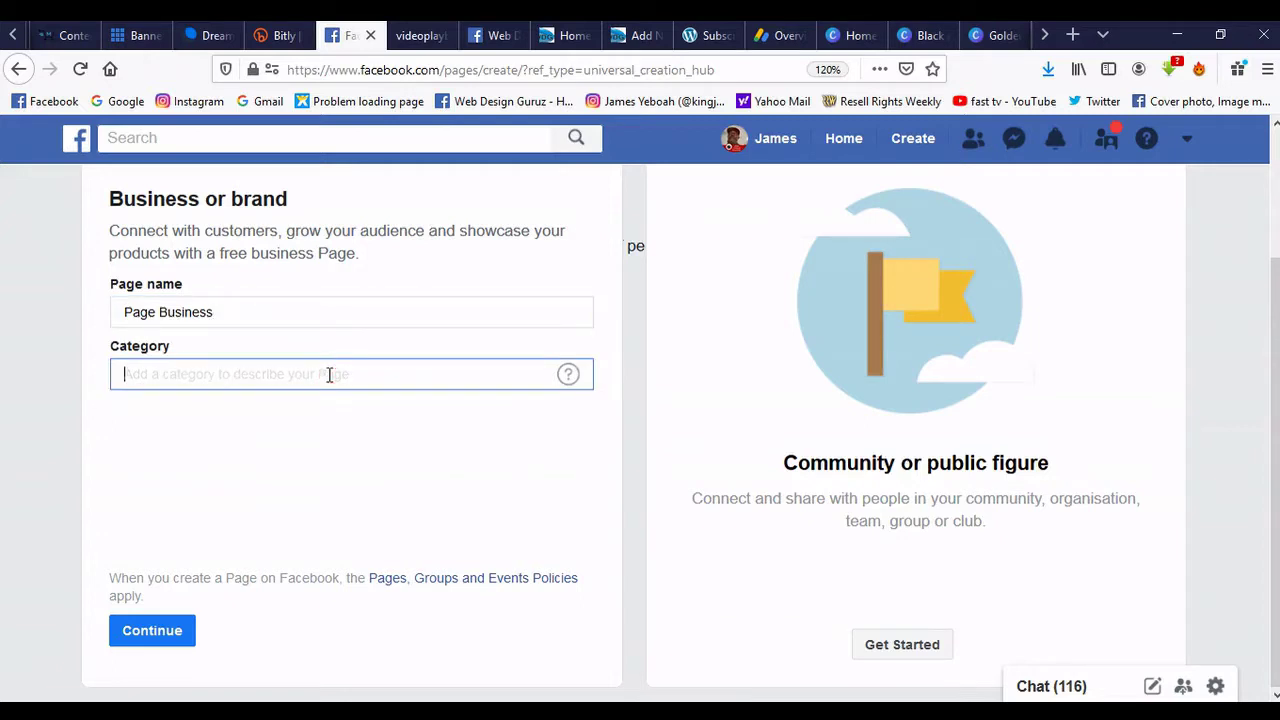
pyautogui.write('O')
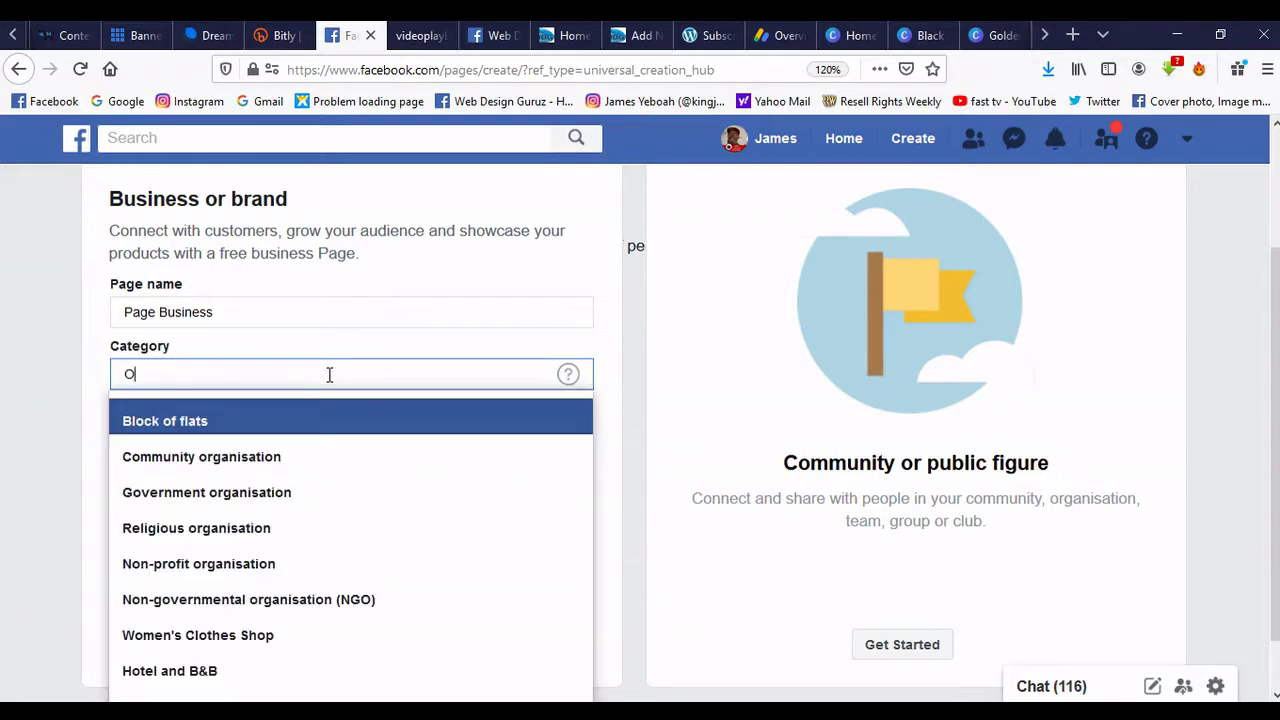
pyautogui.write('nline')
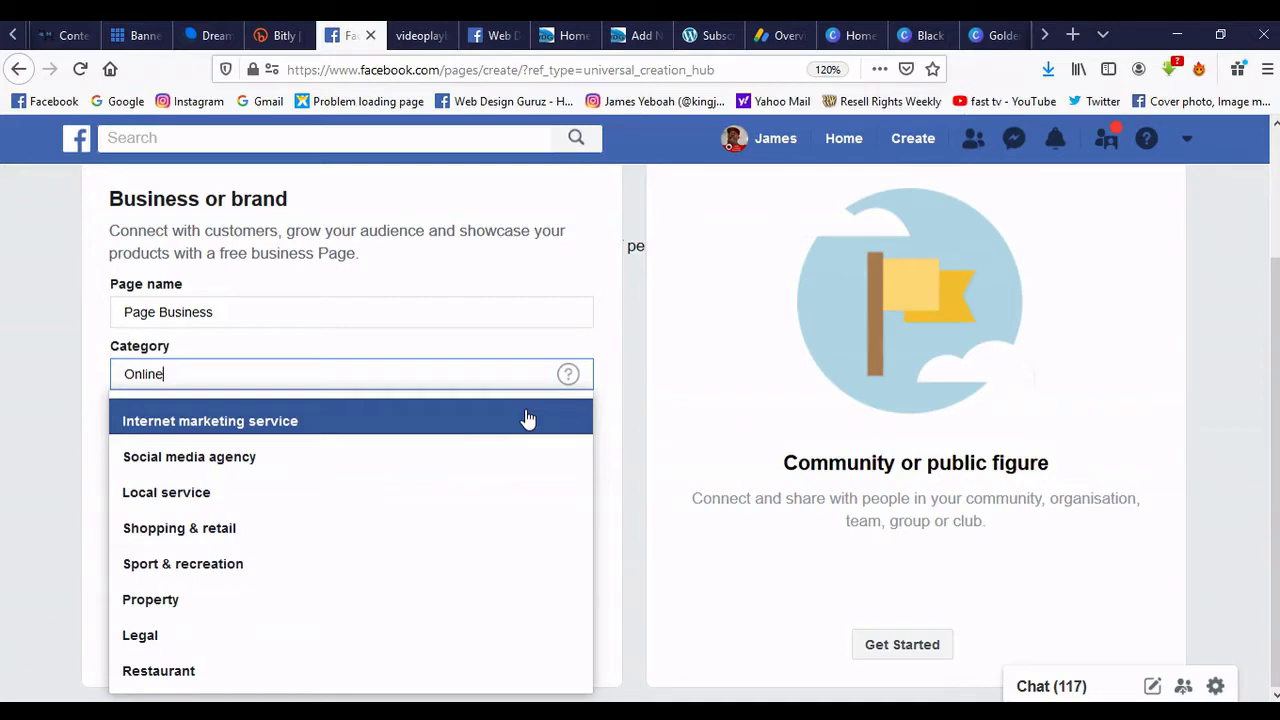
pyautogui.click(527, 418)
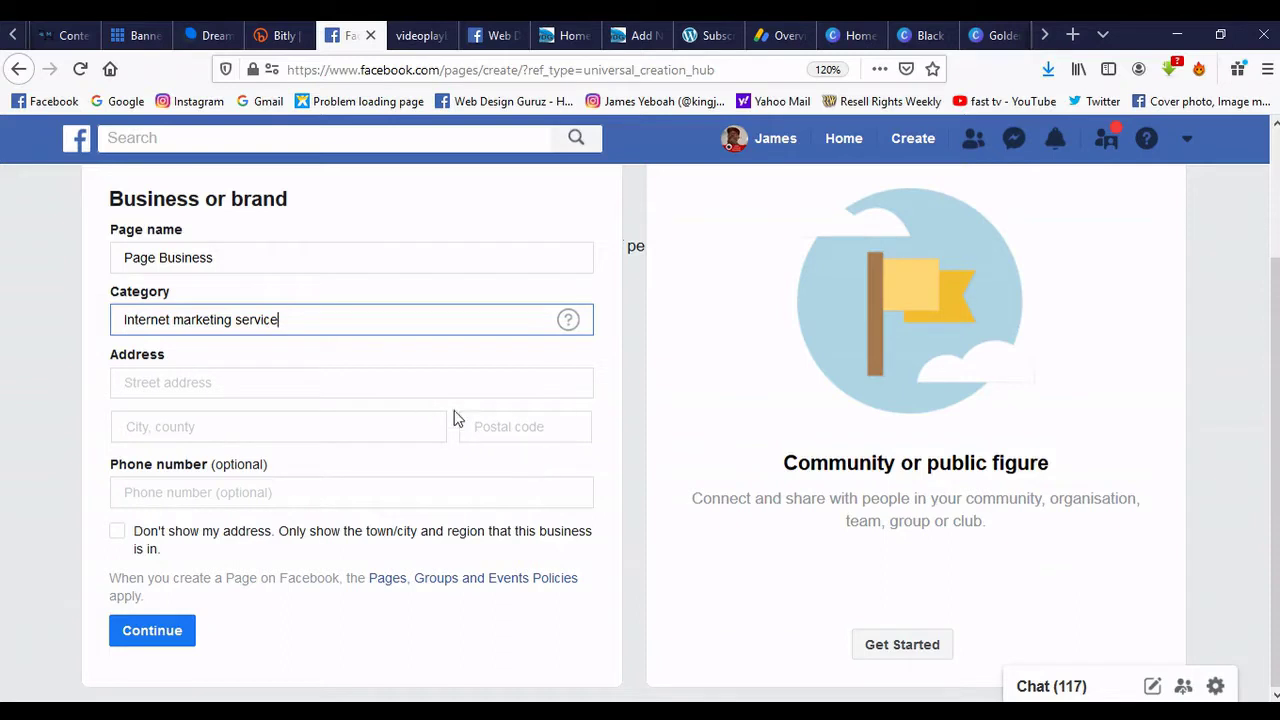
# Step: Enter the street address for the page, leave the phone number empty and try to continue
pyautogui.click(316, 384)
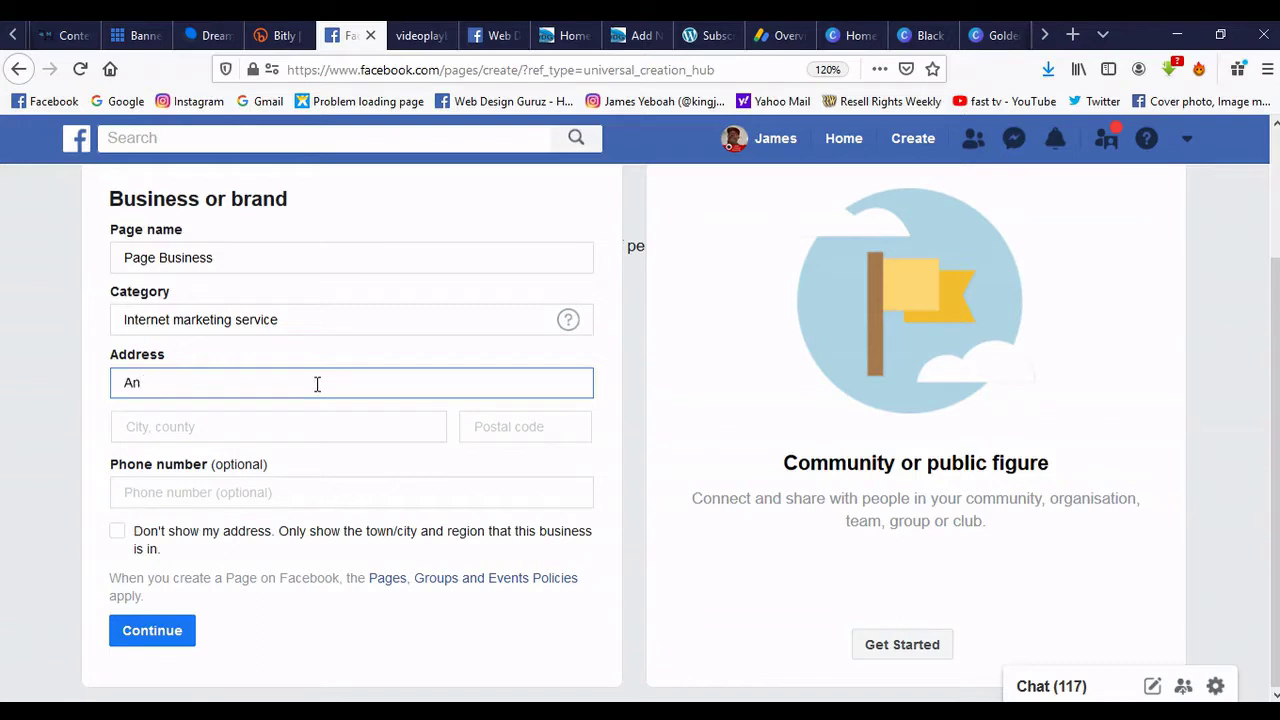
pyautogui.write('An nkjkjklk')
pyautogui.click(234, 492)
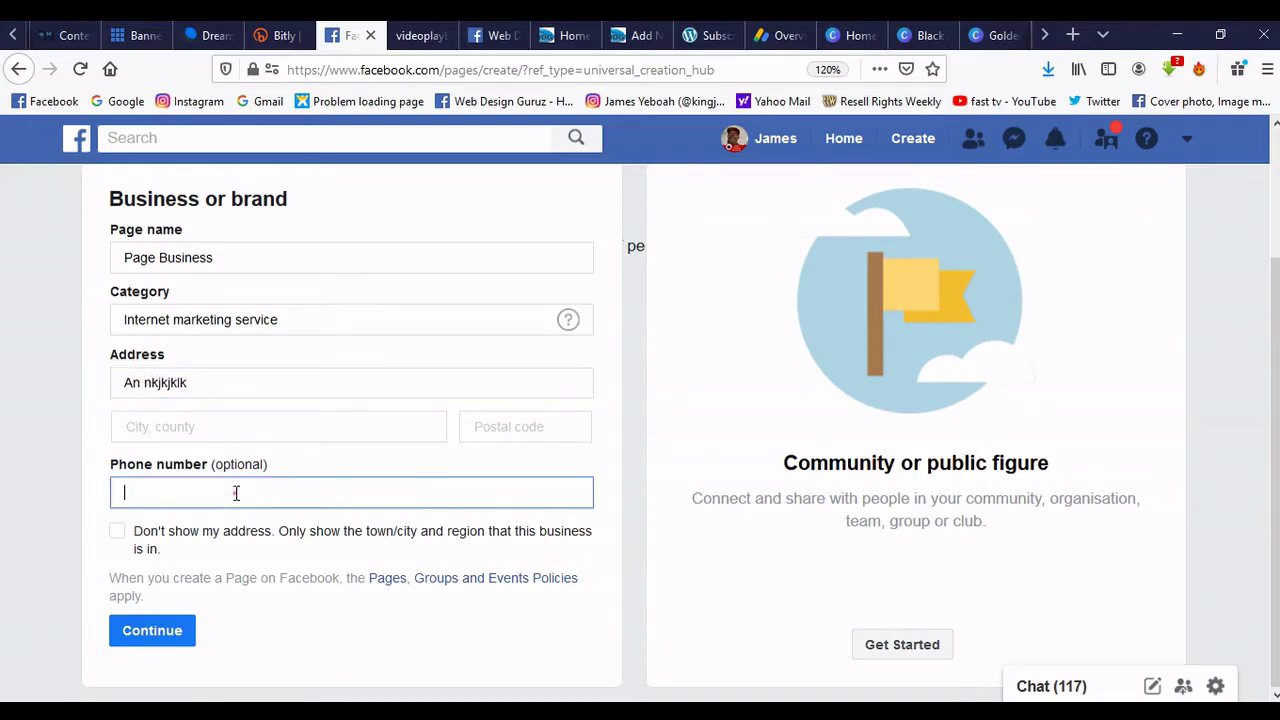
pyautogui.click(154, 638)
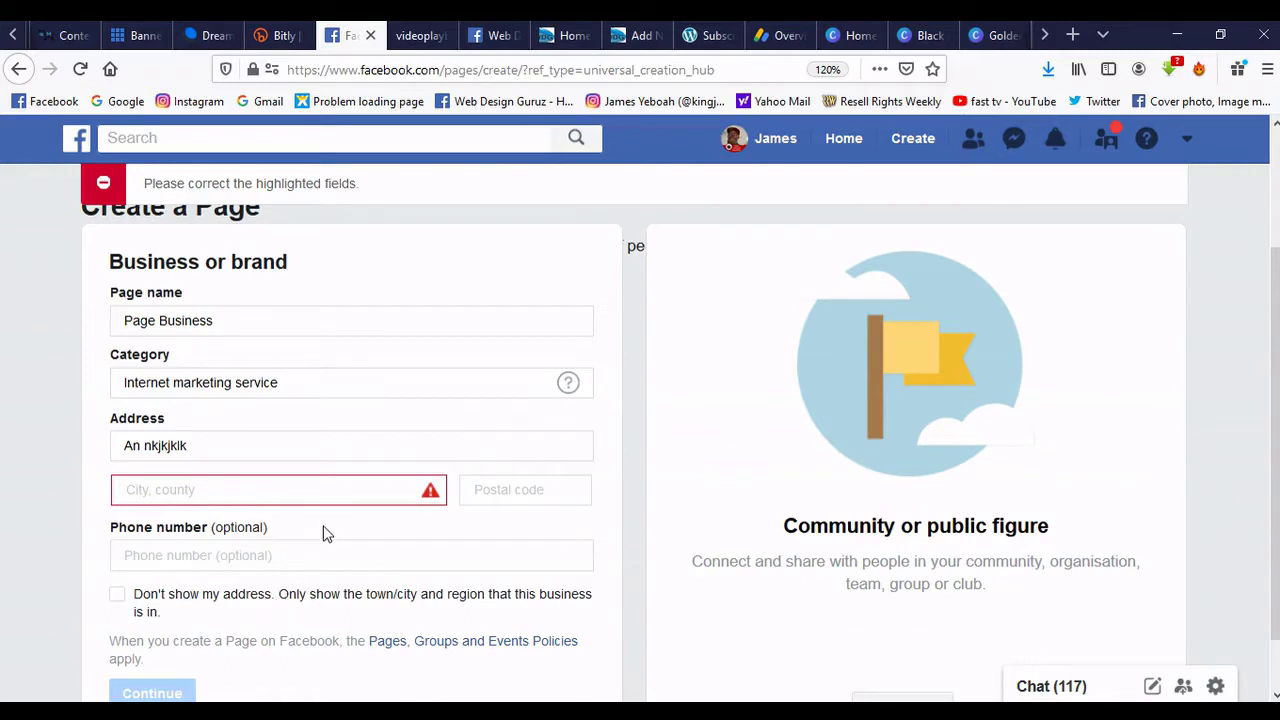
# Step: Set the page's city to Accra, Ghana and submit the business details
pyautogui.click(329, 489)
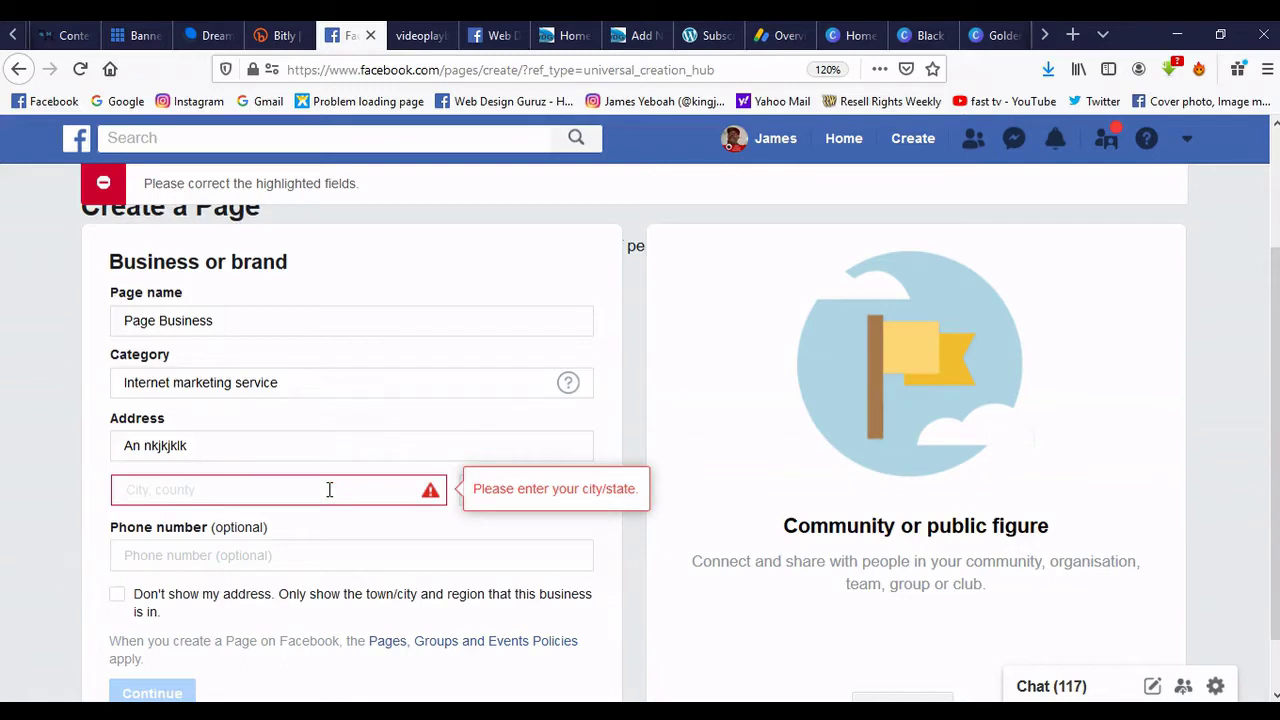
pyautogui.write('Acct')
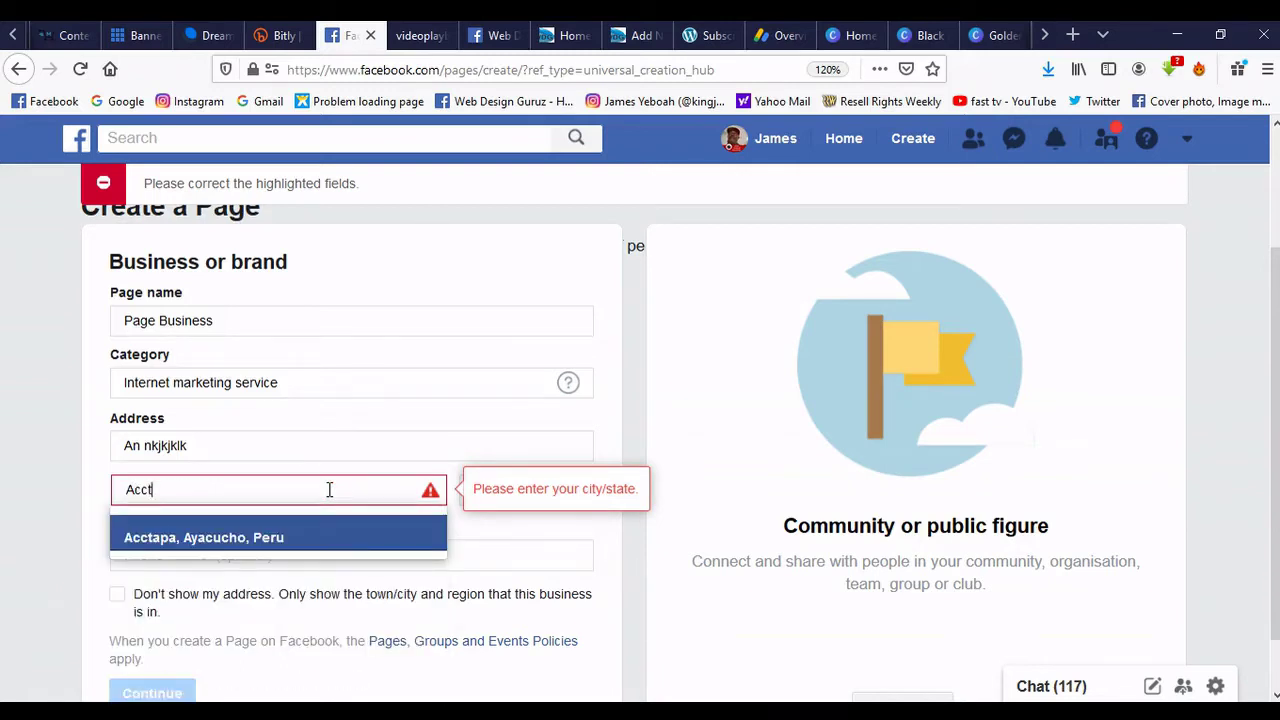
pyautogui.press('BackSpace')
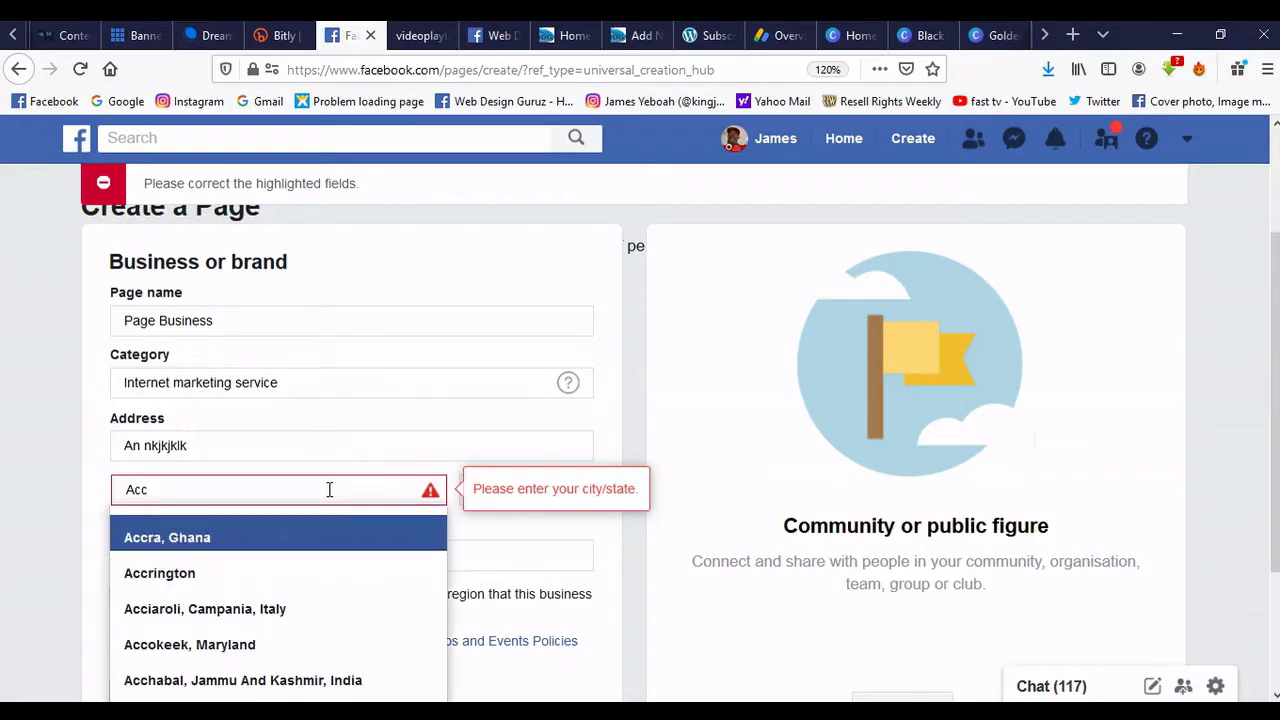
pyautogui.write('ra')
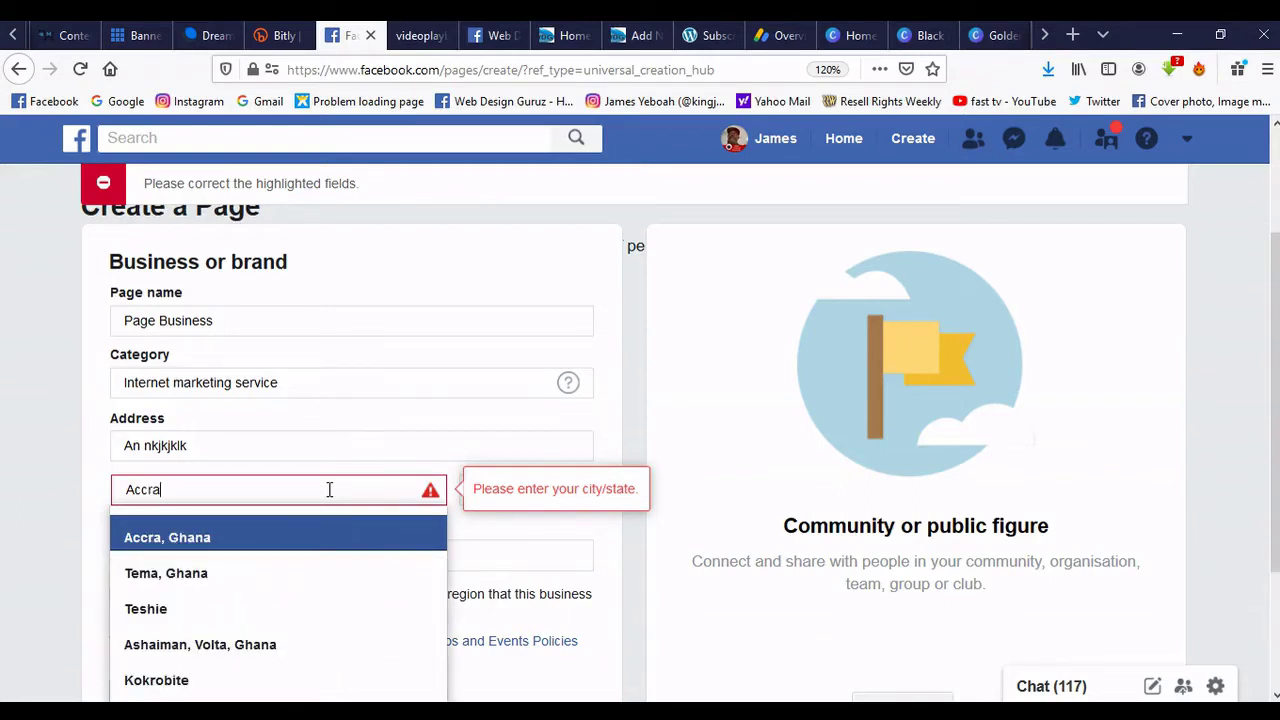
pyautogui.click(325, 538)
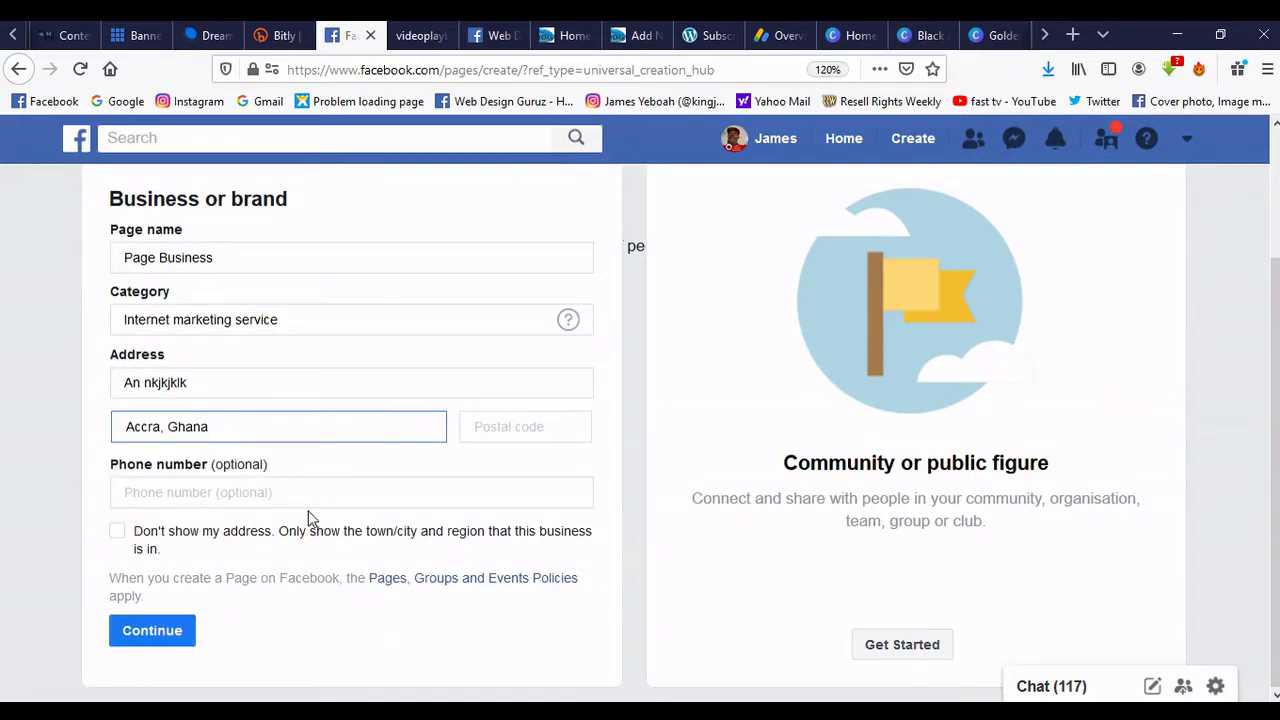
pyautogui.click(155, 632)
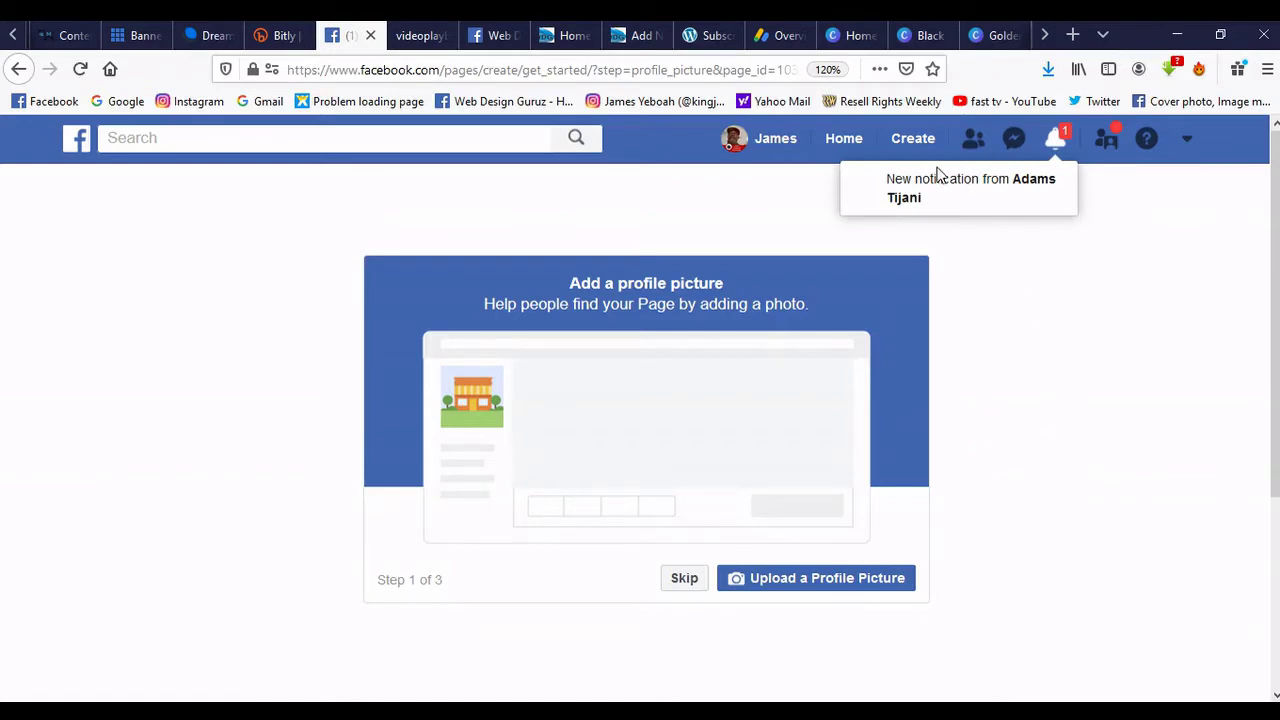
# Step: Switch to Canva and look through the existing designs and the Social Media design types
pyautogui.click(840, 37)
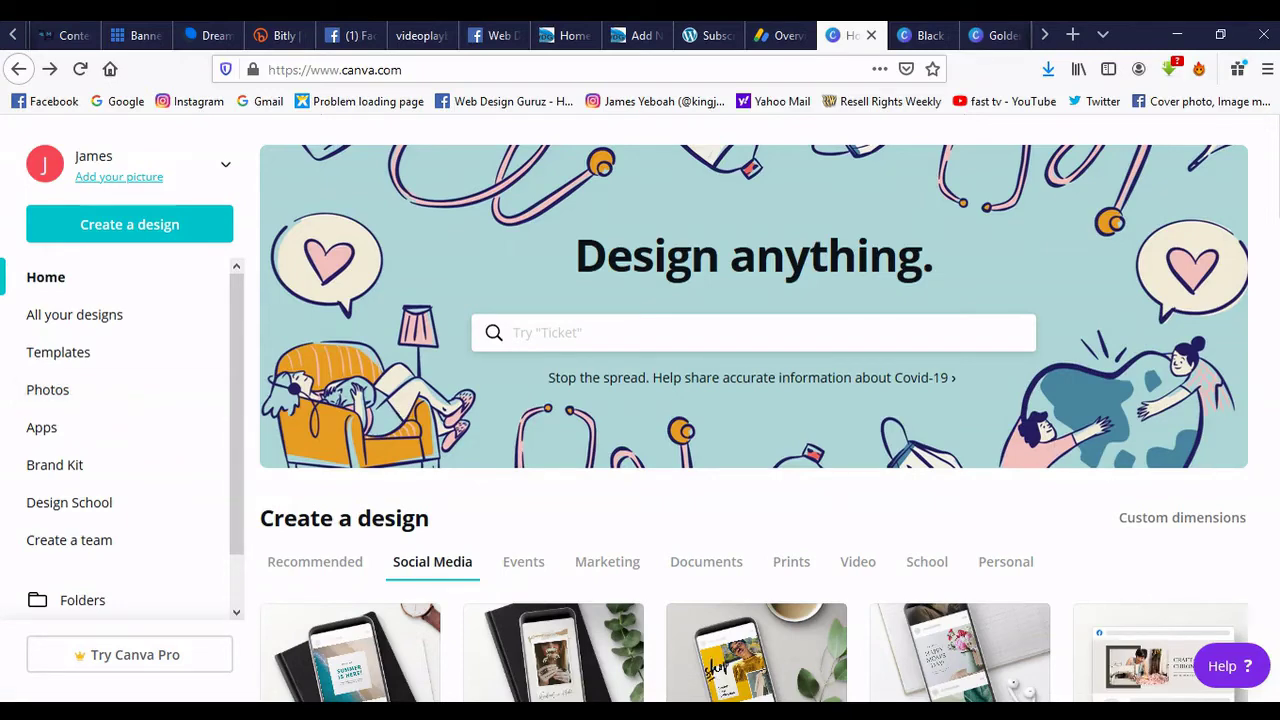
pyautogui.scroll(-4, 1273, 300)
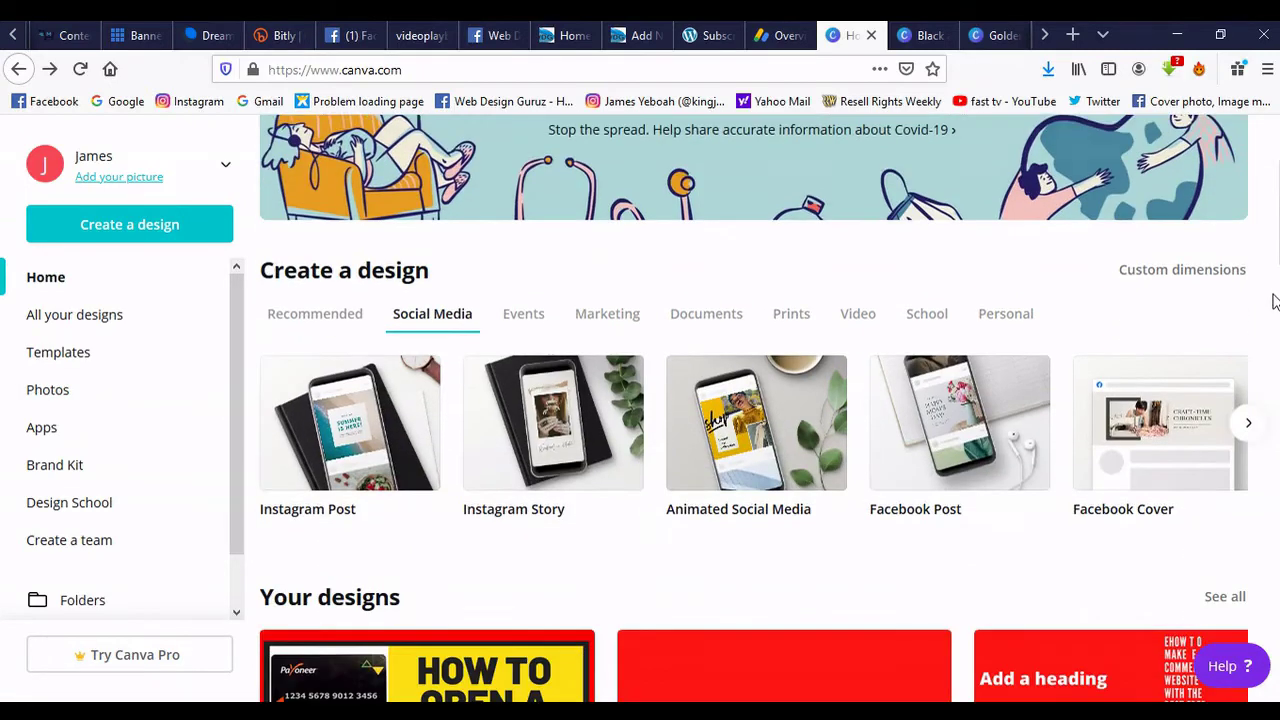
pyautogui.scroll(-1, 1273, 300)
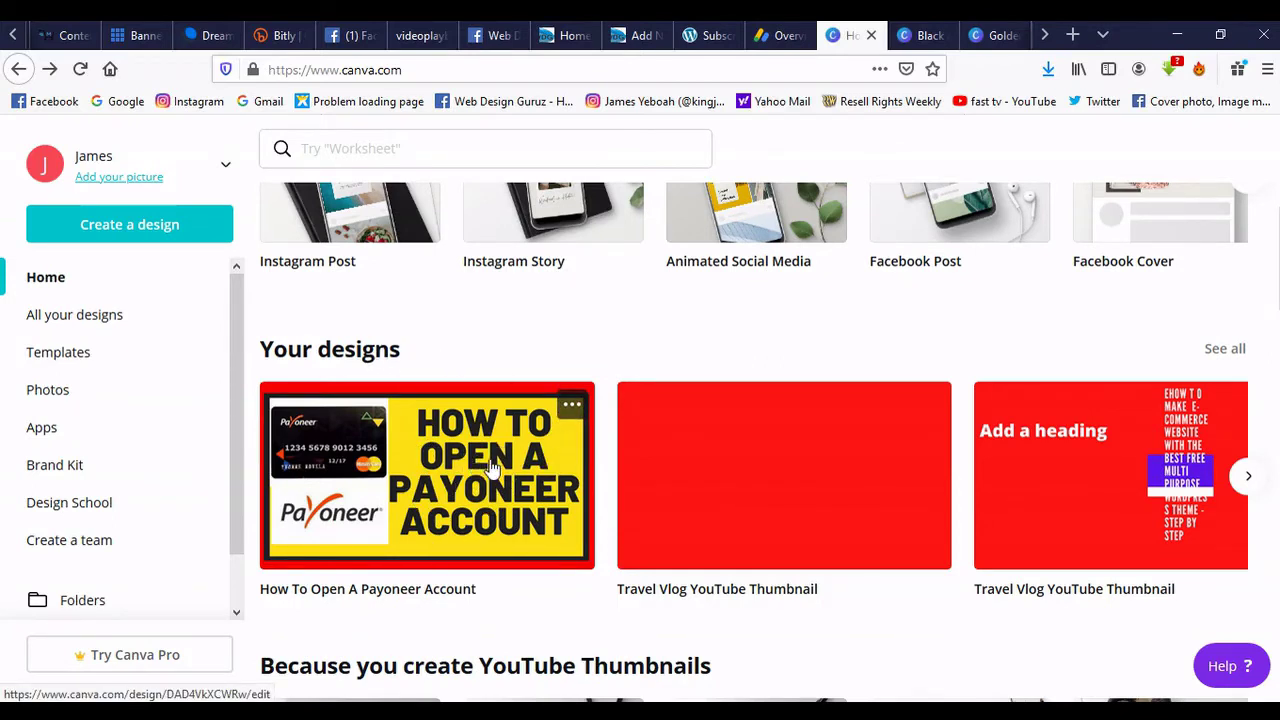
pyautogui.click(1248, 478)
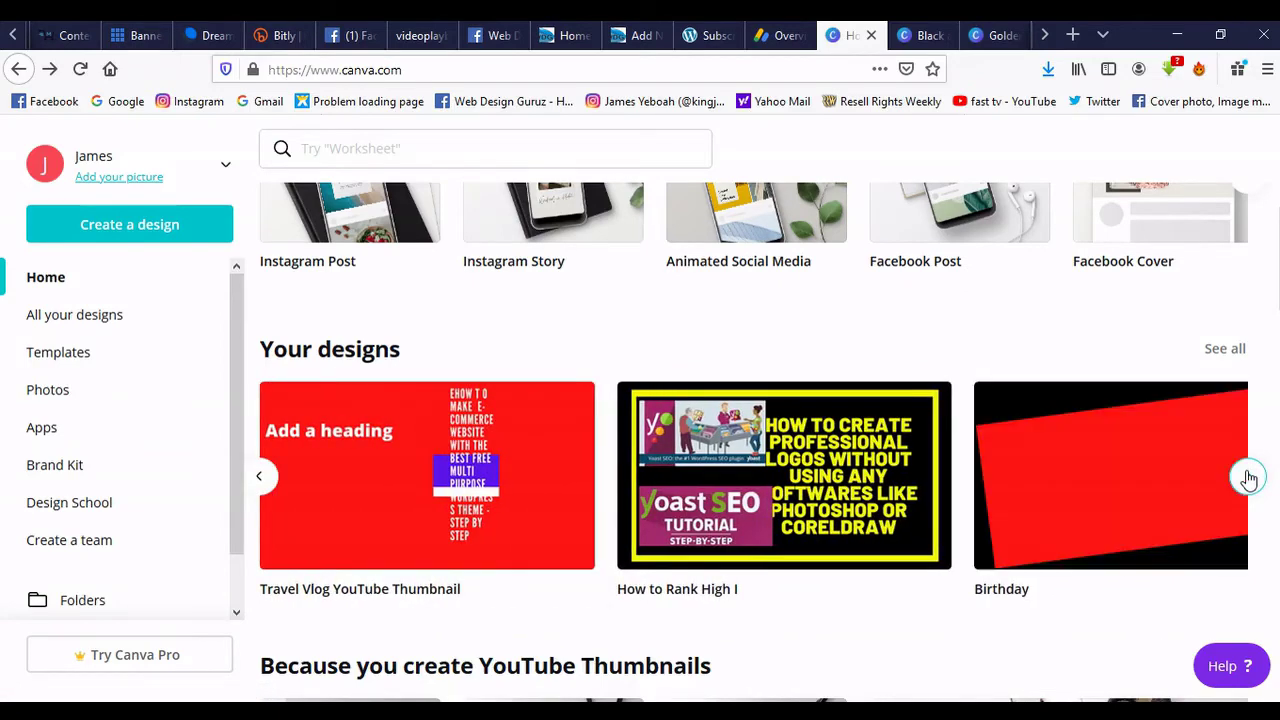
pyautogui.click(1248, 478)
pyautogui.click(1248, 478)
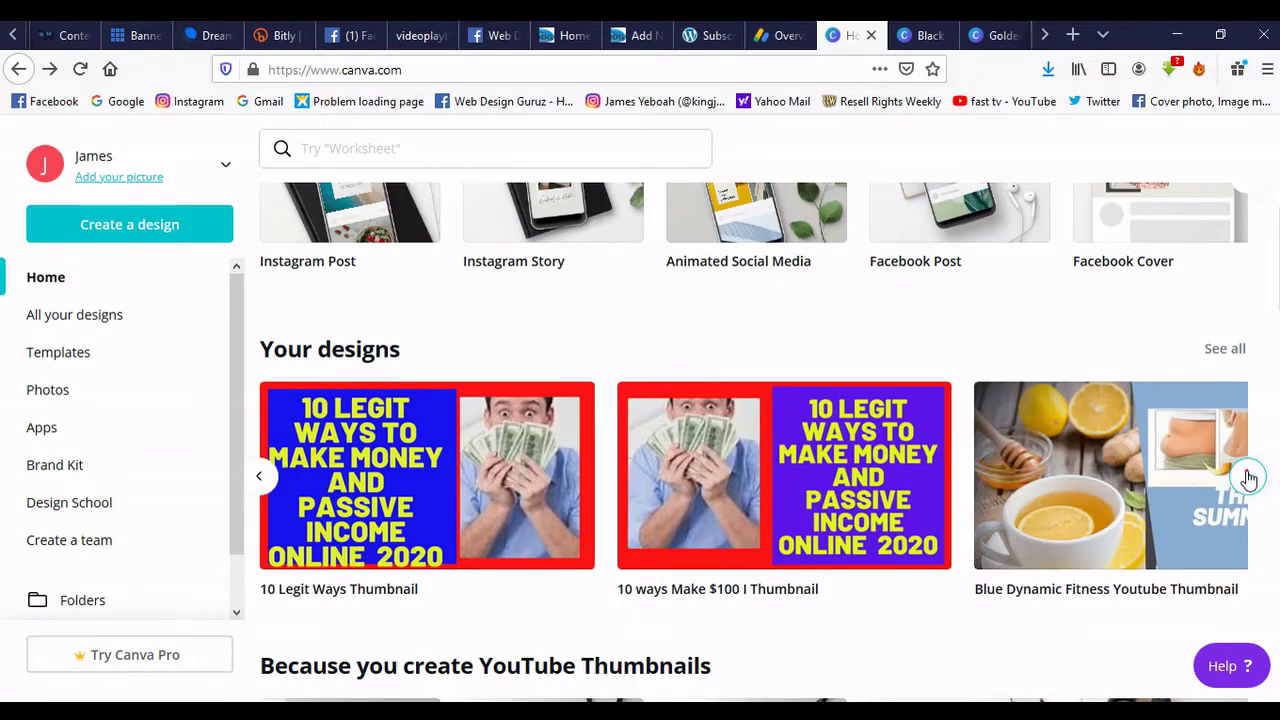
pyautogui.click(1248, 478)
pyautogui.scroll(2, 1248, 478)
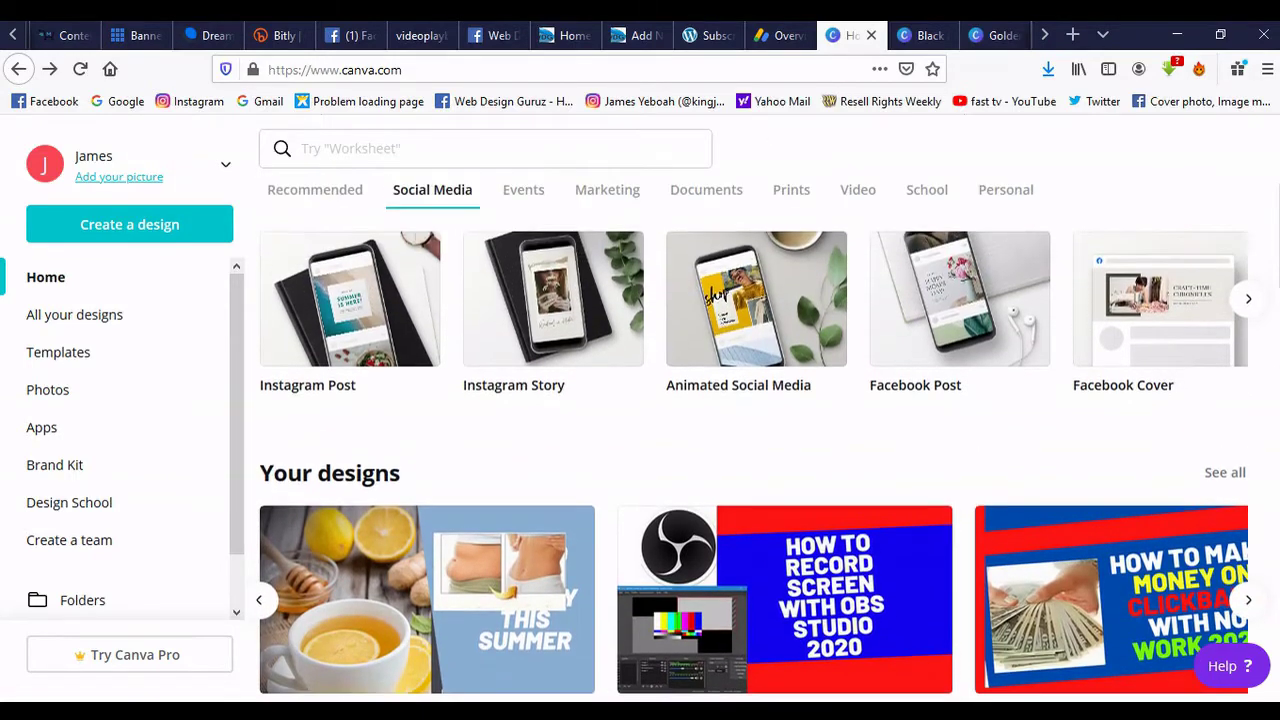
pyautogui.scroll(2, 715, 300)
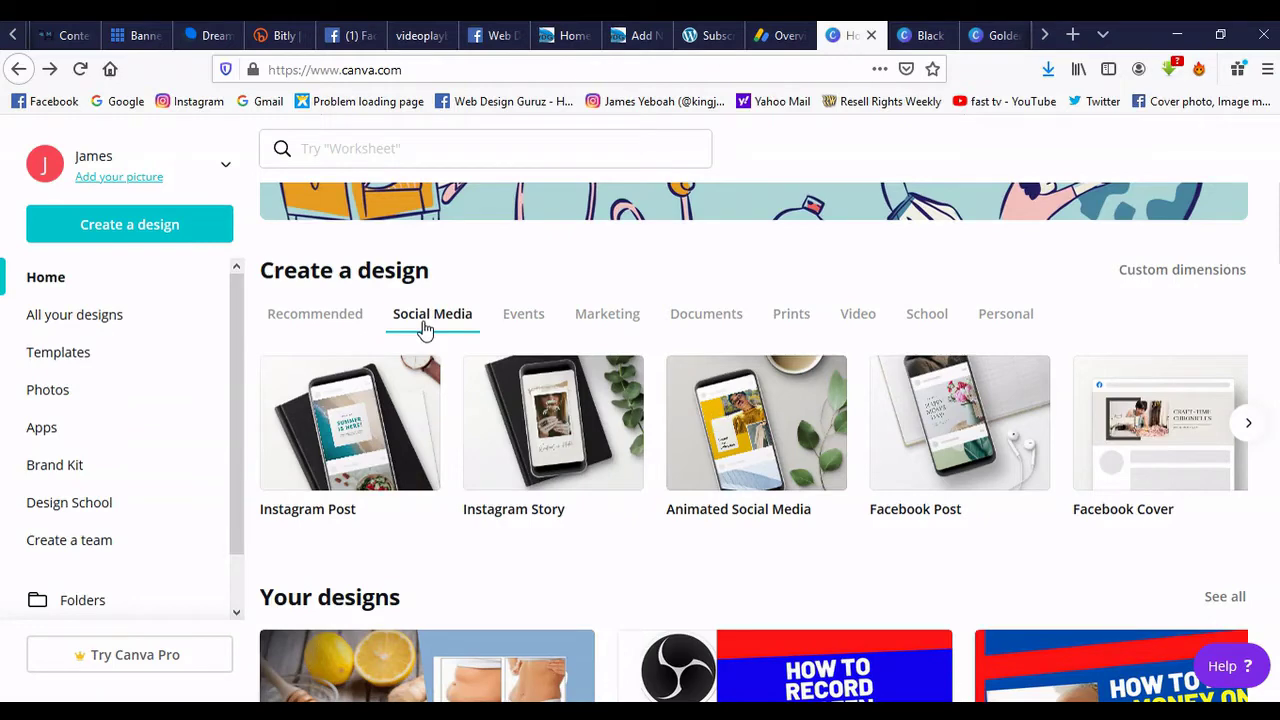
# Step: In a blank Facebook Cover design, apply the "Spring is here!" template and replace its heading wording with "Page Business", keeping the exclamation mark
pyautogui.click(1006, 40)
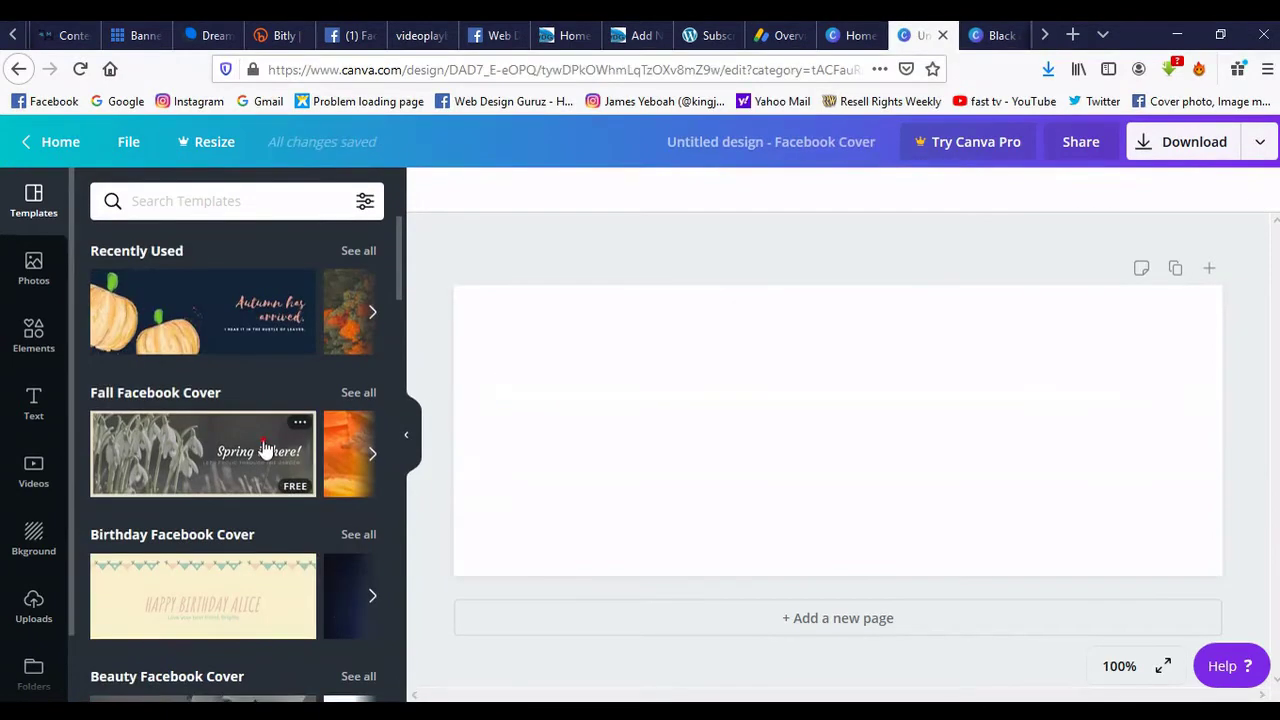
pyautogui.click(263, 445)
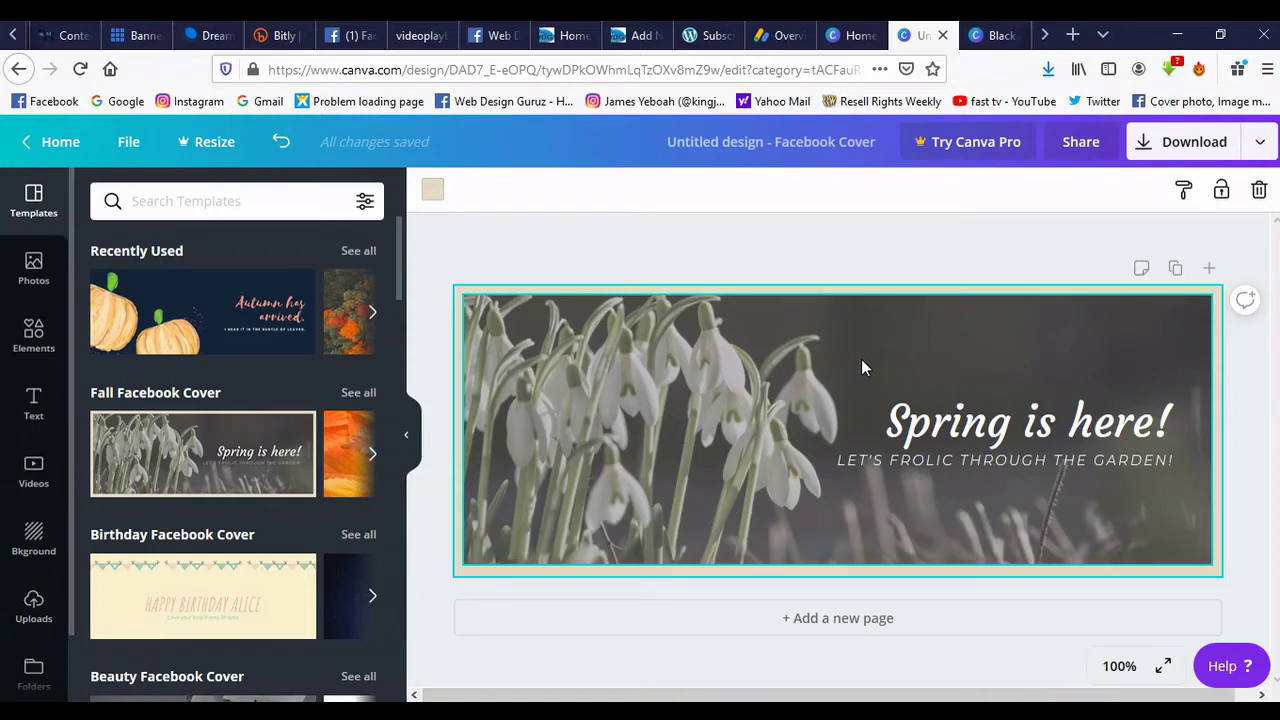
pyautogui.click(1155, 429)
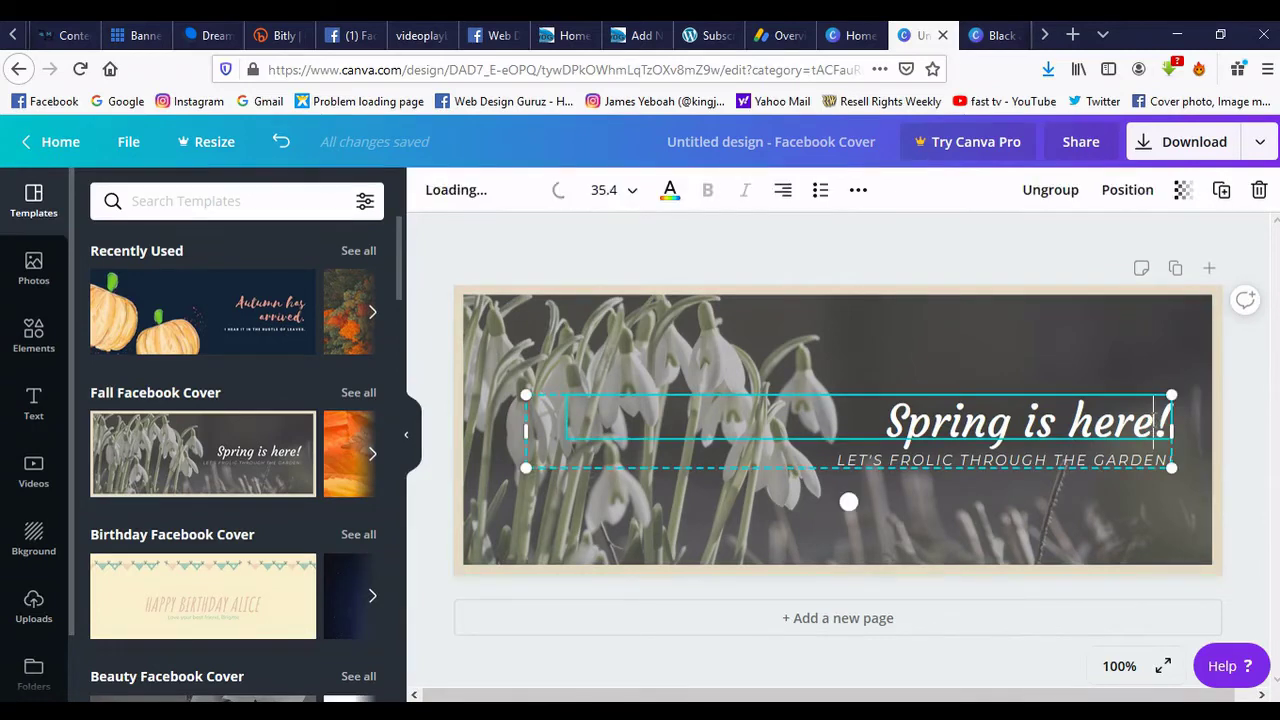
pyautogui.moveTo(1155, 422); pyautogui.dragTo(880, 447)
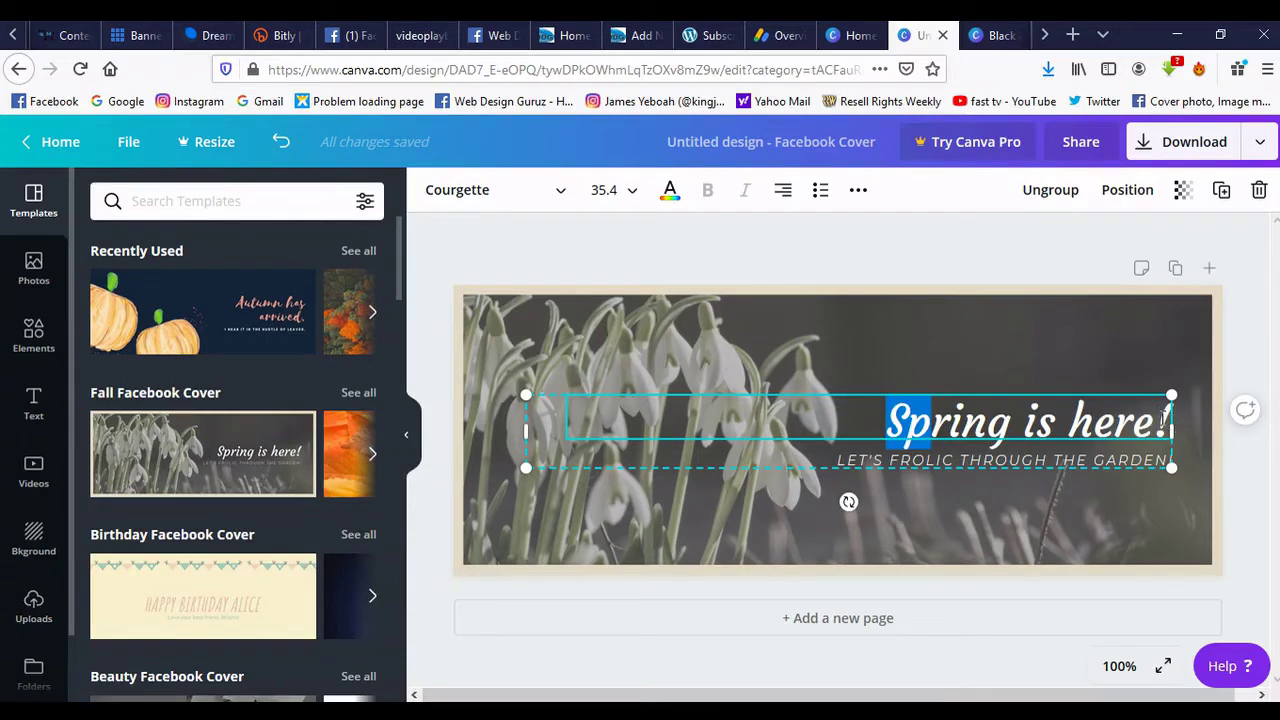
pyautogui.moveTo(1163, 420); pyautogui.dragTo(868, 458)
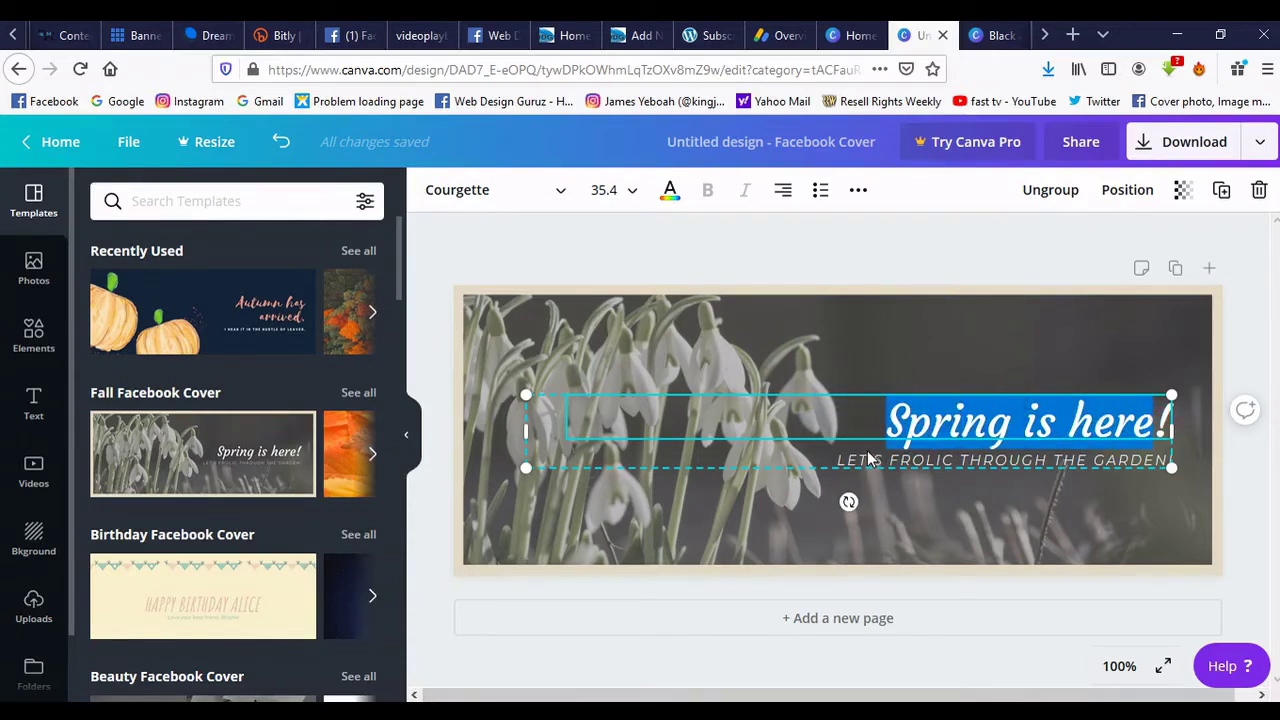
pyautogui.rightClick(904, 432)
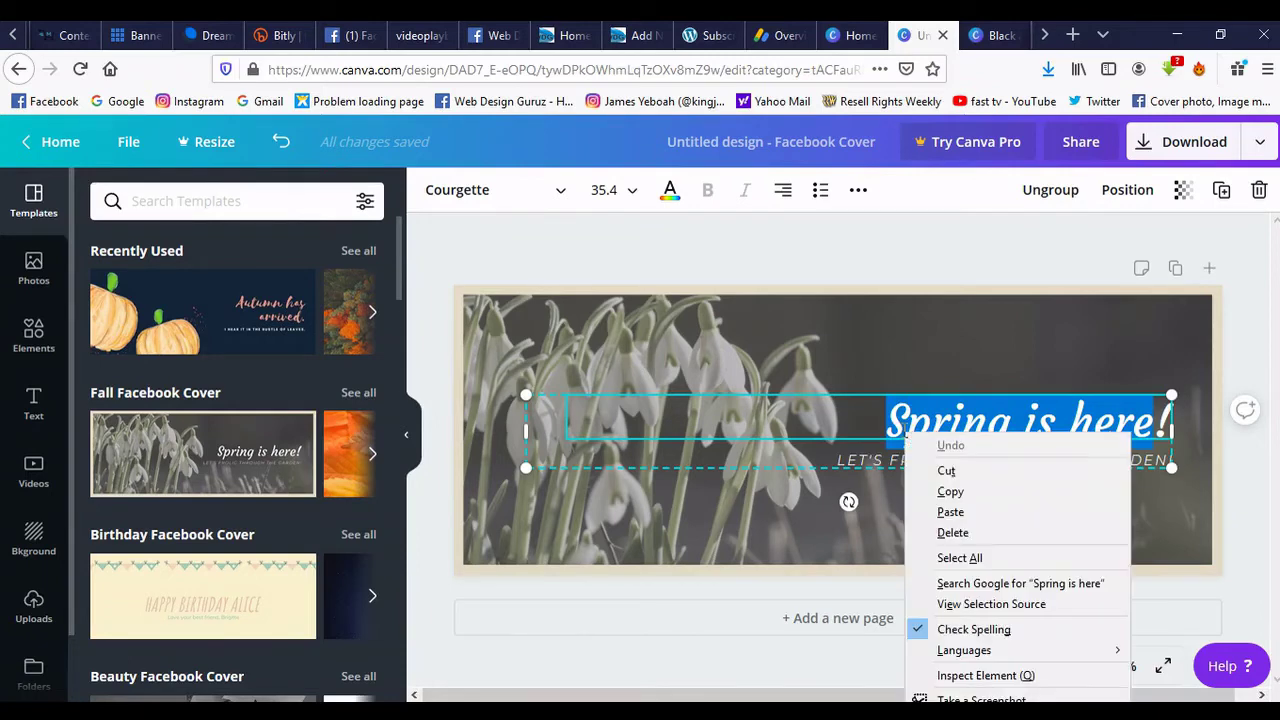
pyautogui.click(950, 512)
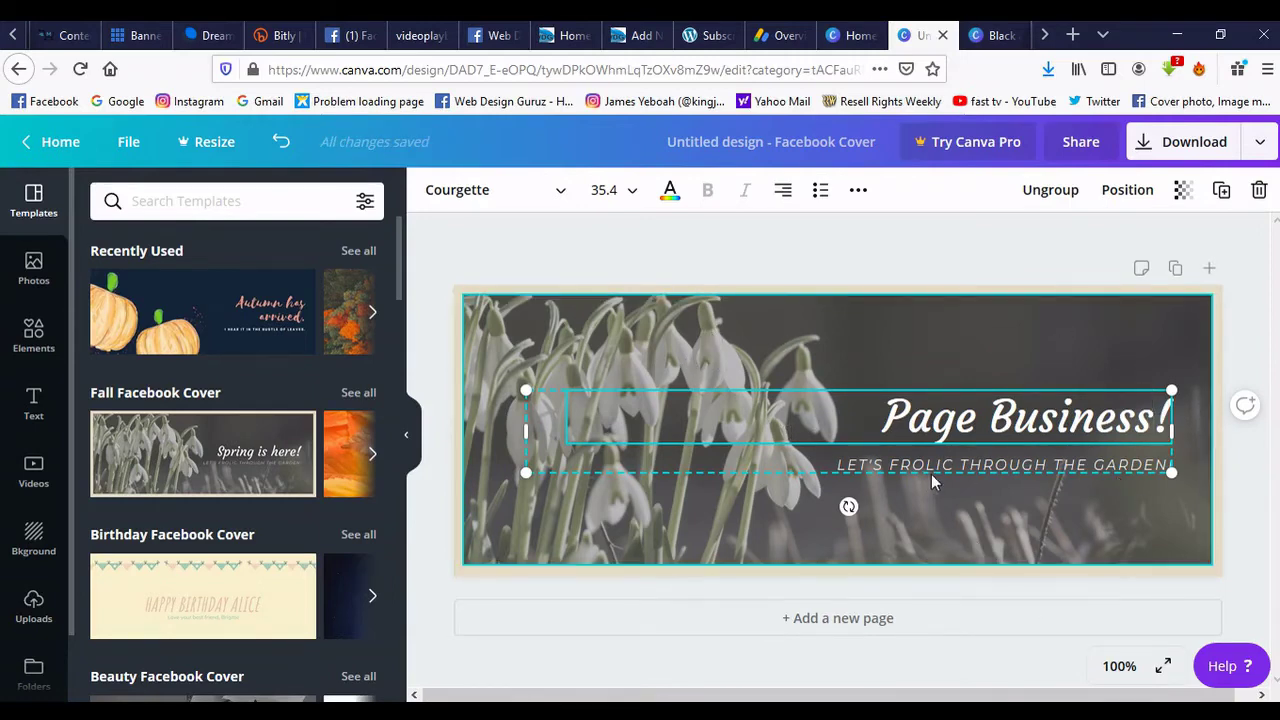
# Step: Name the cover design "Page Business!", download it as a PNG and save the file
pyautogui.click(1186, 140)
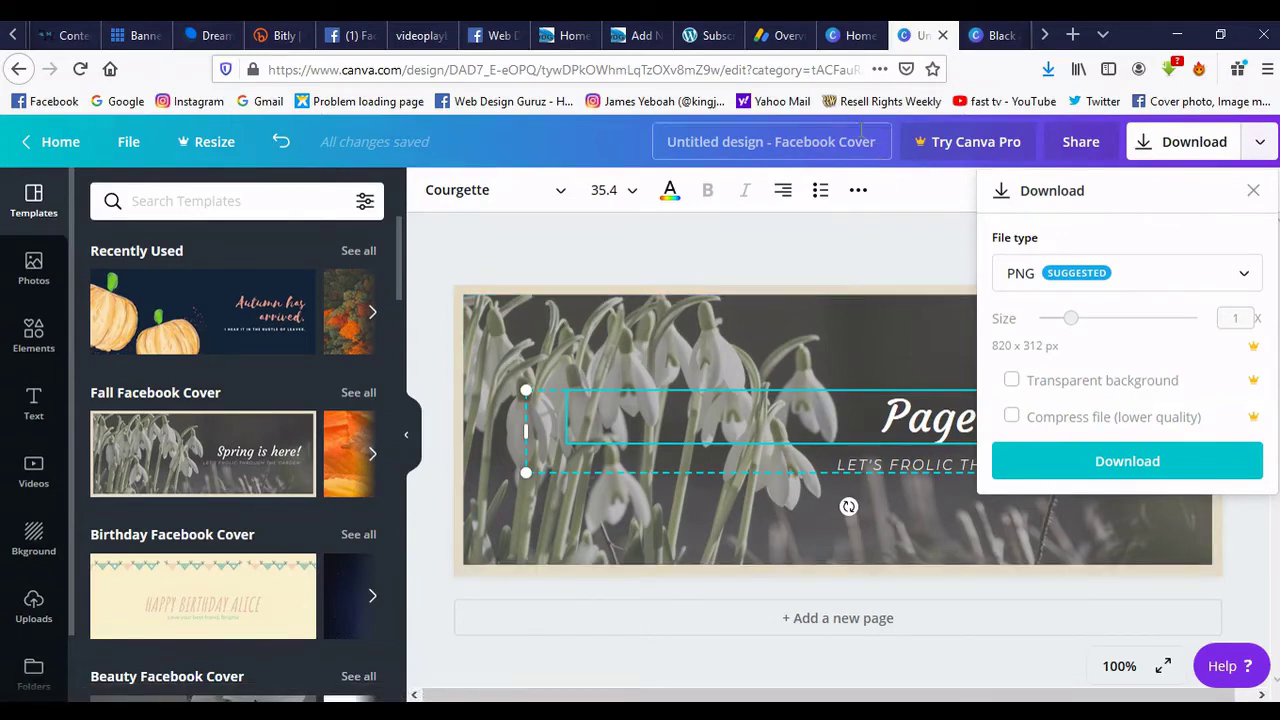
pyautogui.click(886, 249)
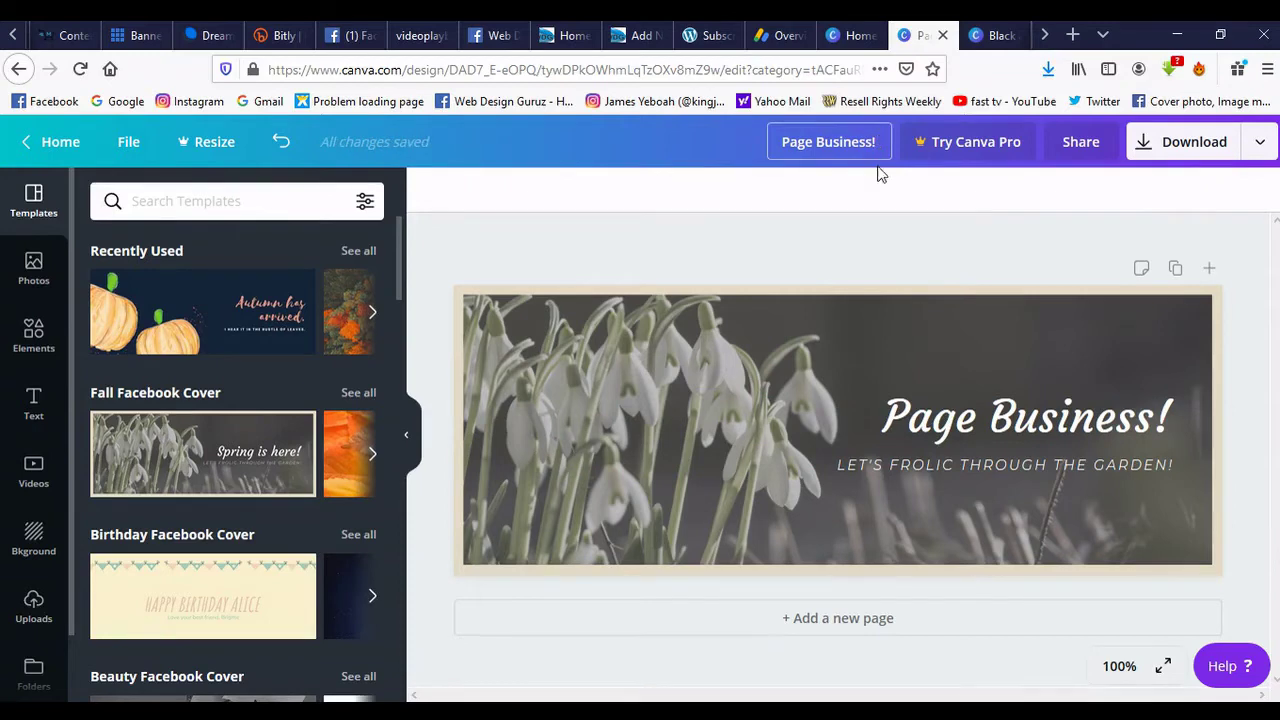
pyautogui.click(1181, 146)
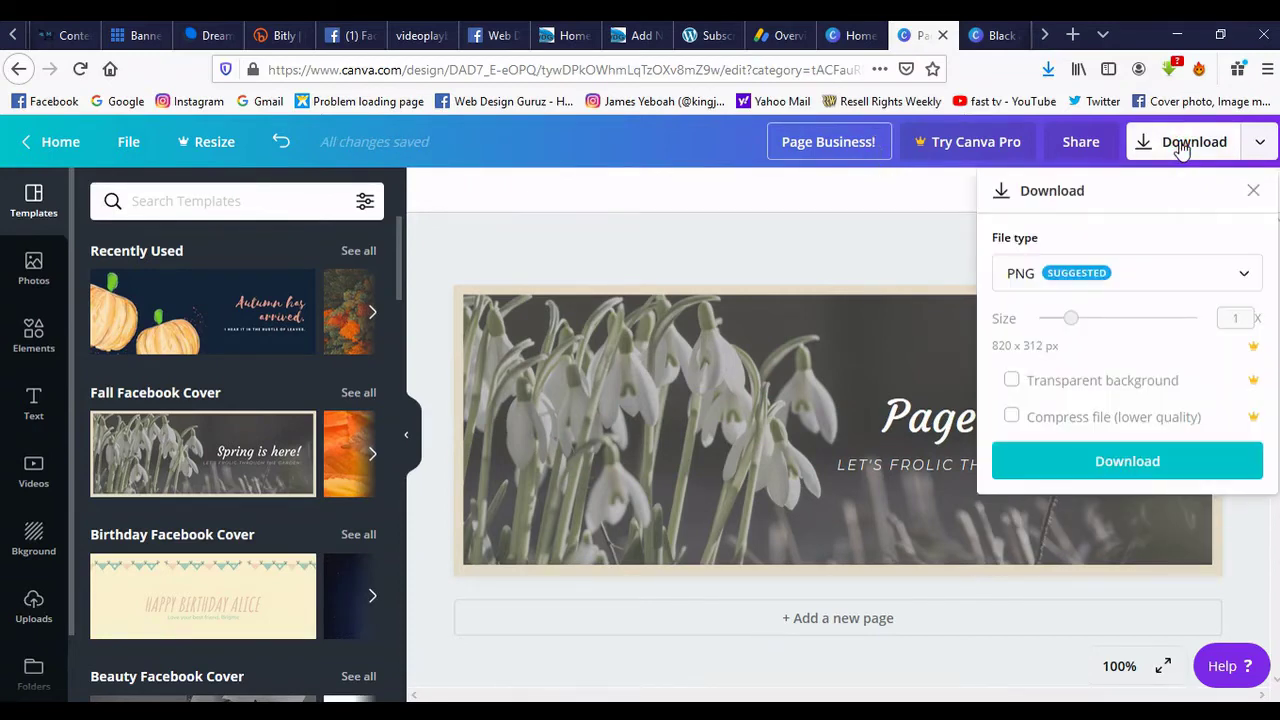
pyautogui.click(1134, 458)
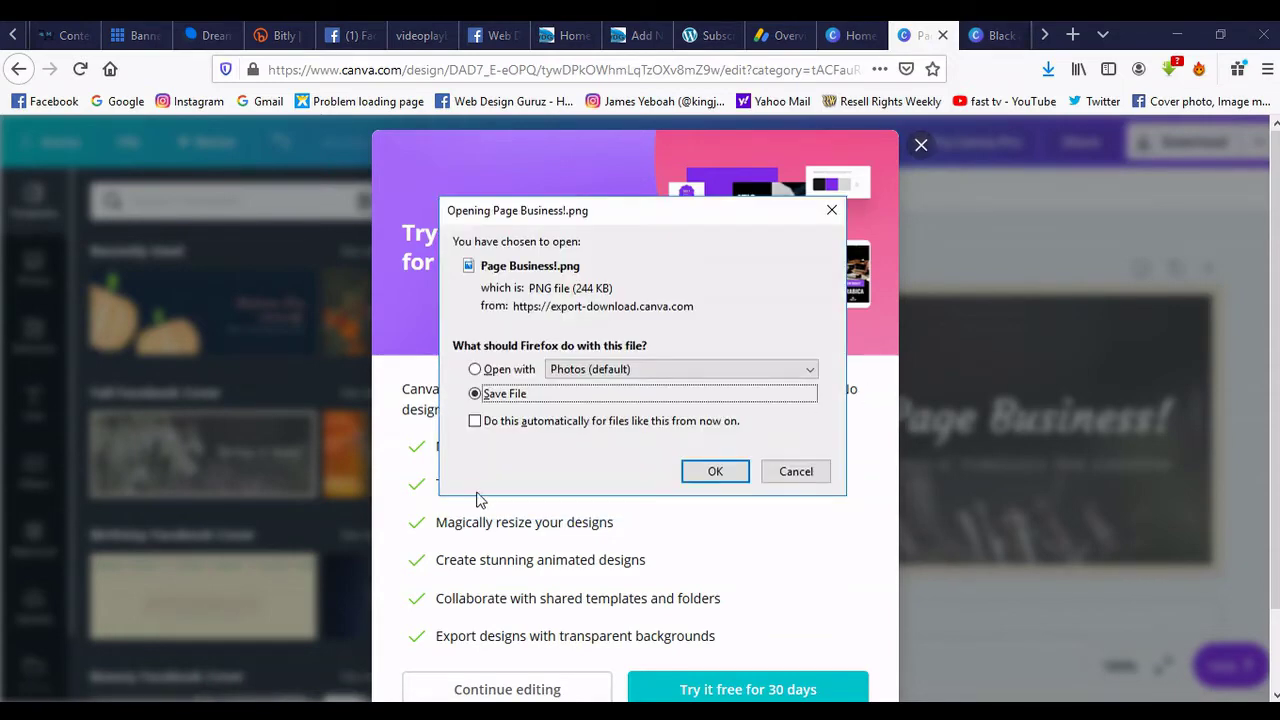
pyautogui.click(710, 478)
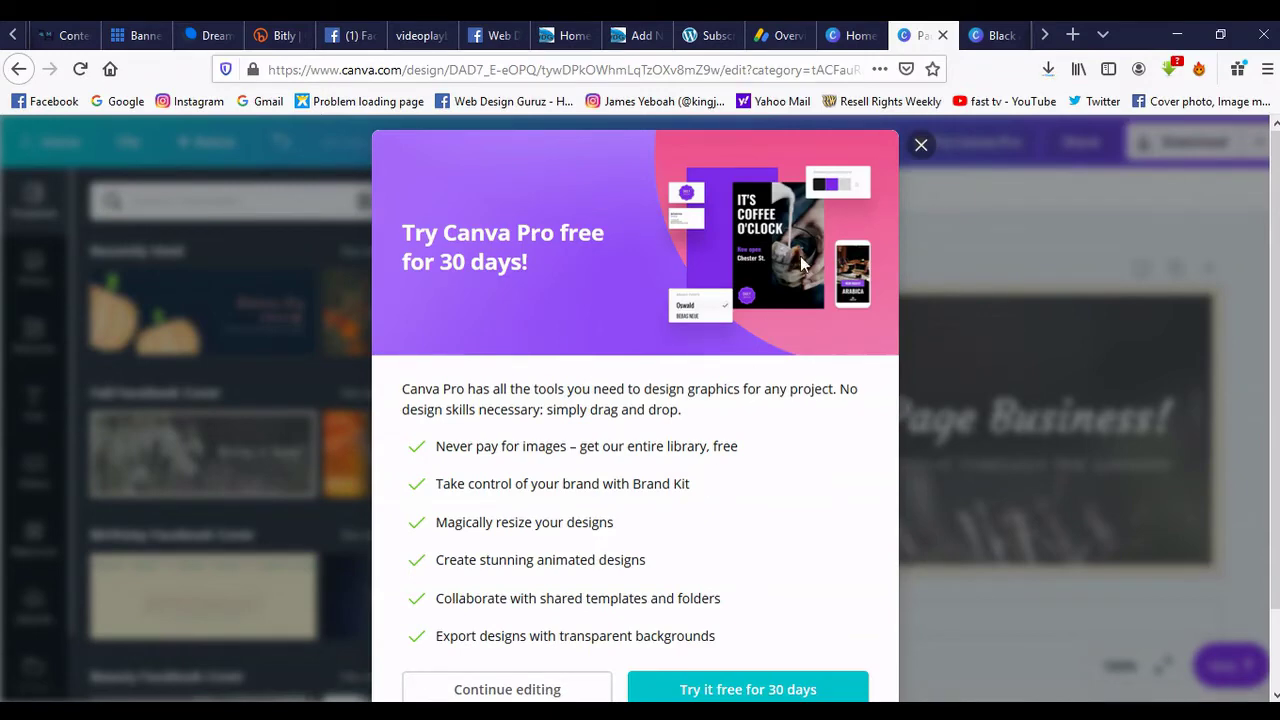
# Step: Look through the template categories on Canva's home page down to Logos and return to the cover design
pyautogui.click(843, 37)
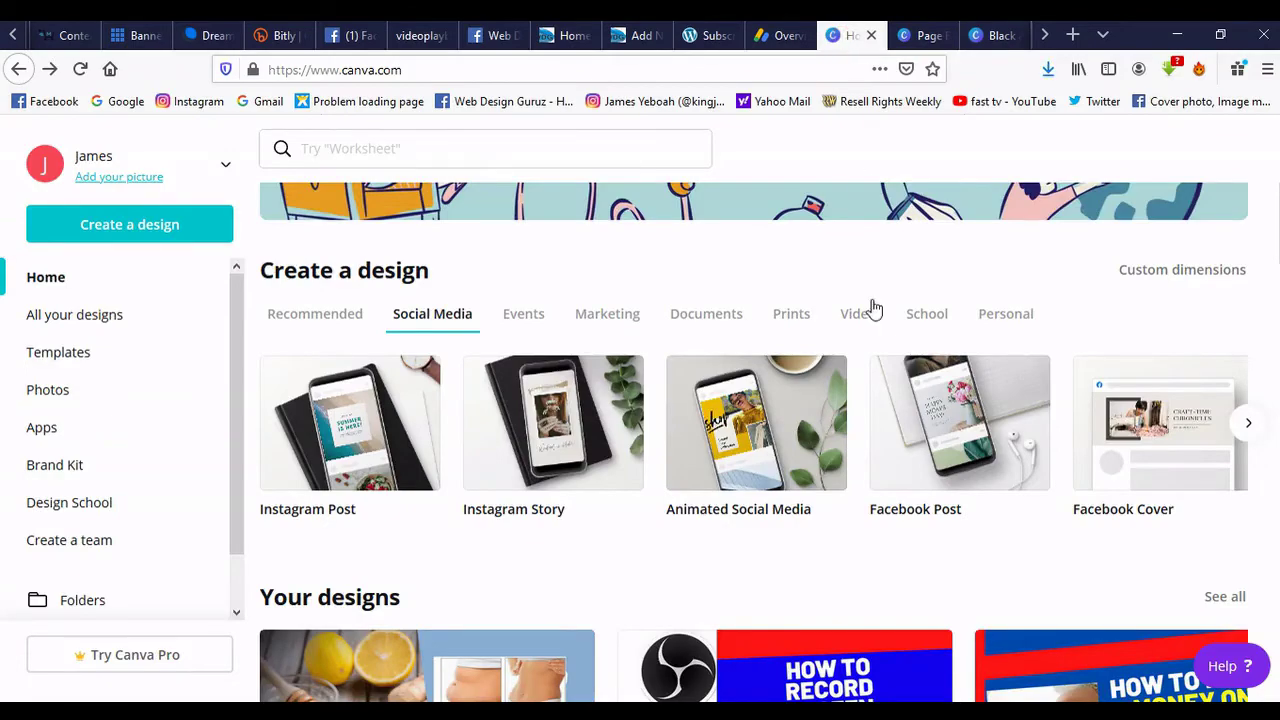
pyautogui.scroll(-8, 1105, 397)
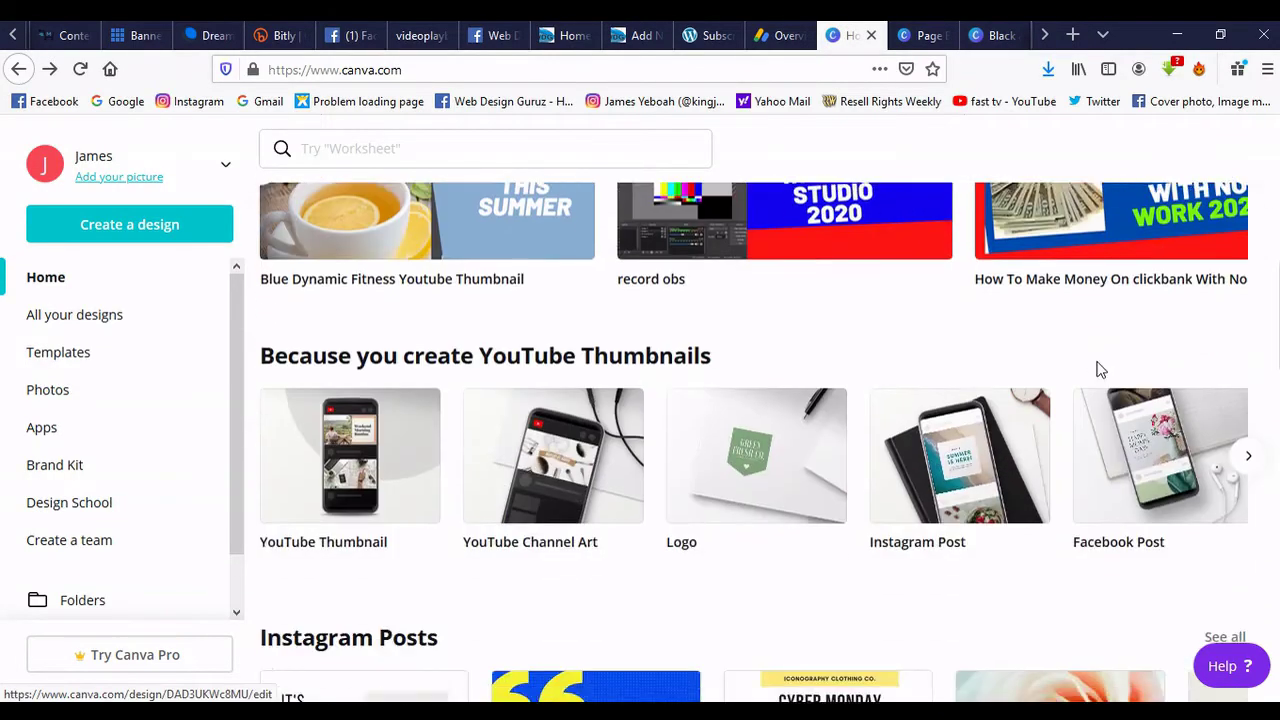
pyautogui.scroll(-5, 1099, 370)
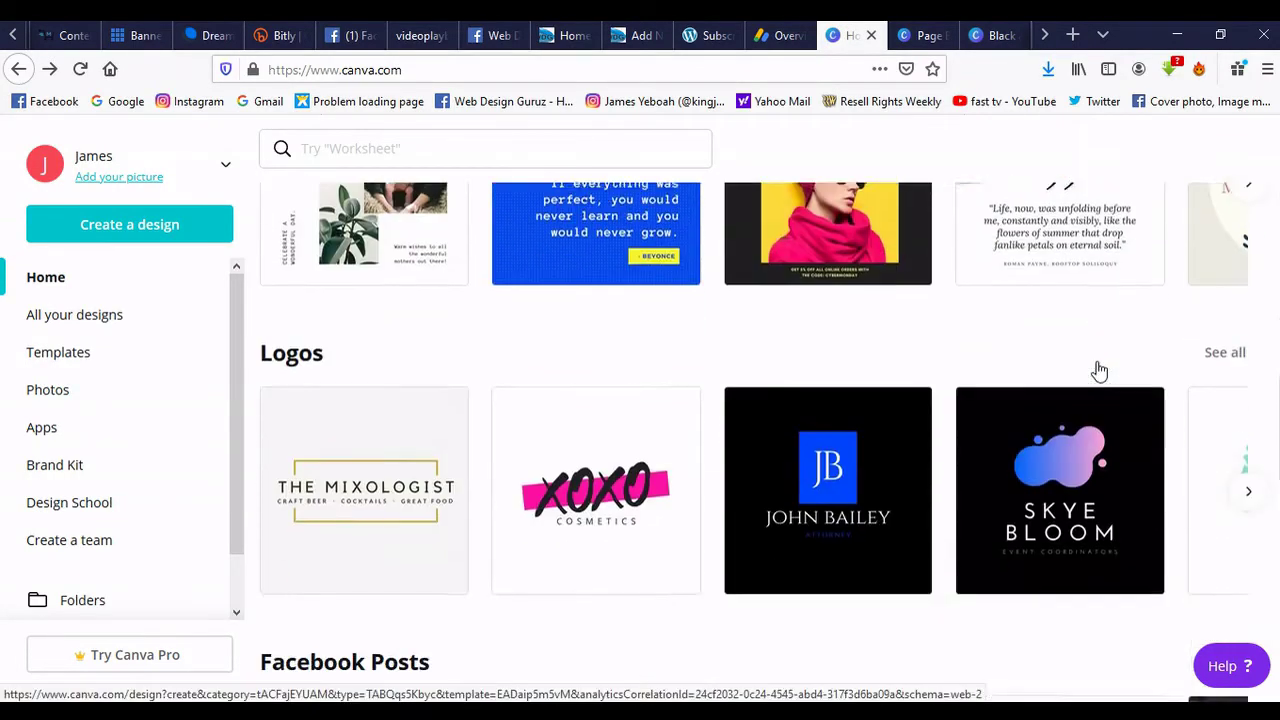
pyautogui.scroll(-1, 1099, 370)
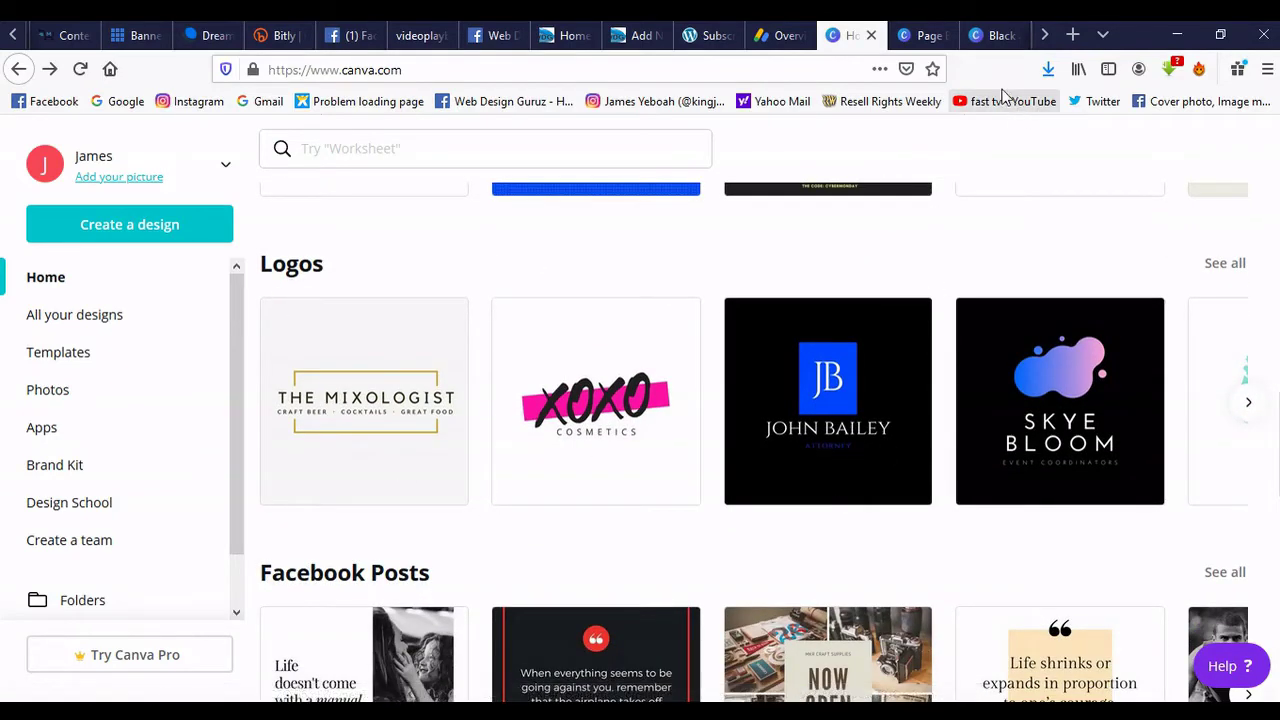
pyautogui.click(929, 36)
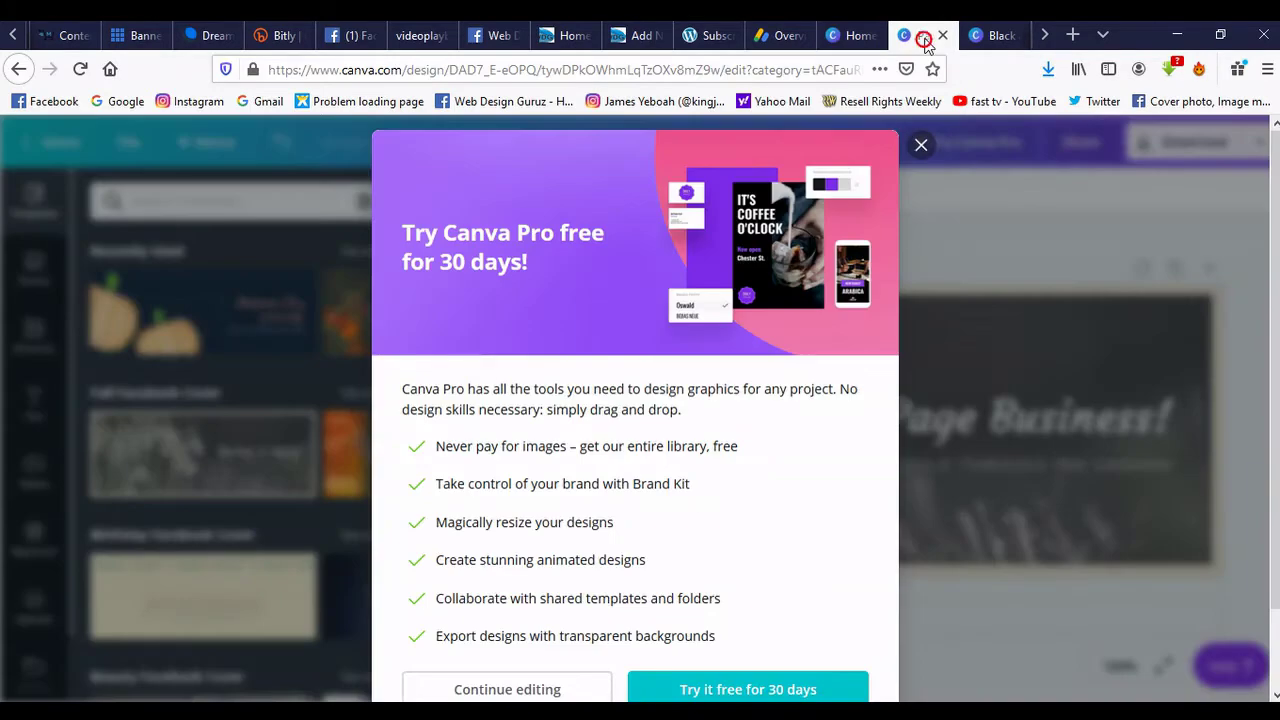
# Step: In the Black and Blue Rectangle Attorney & Law Logo design, replace the initials in the blue rectangle with "PB"
pyautogui.click(992, 35)
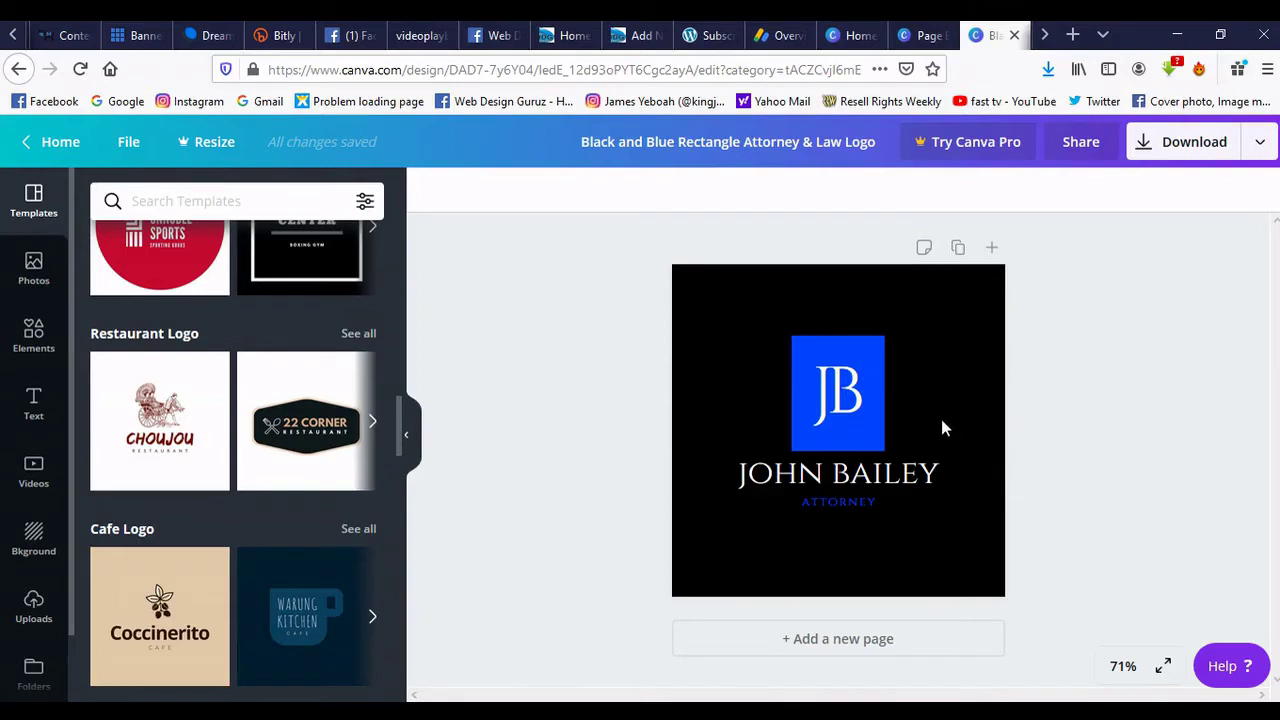
pyautogui.click(841, 410)
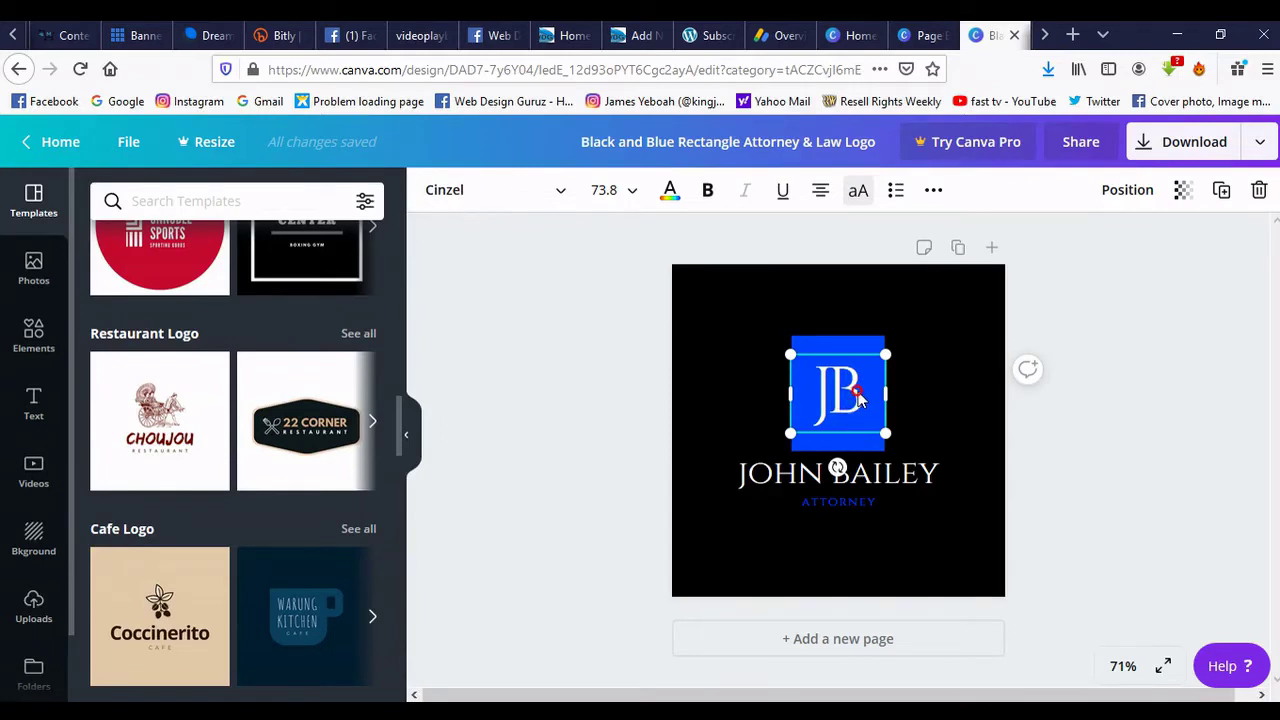
pyautogui.click(858, 398)
pyautogui.press('BackSpace')
pyautogui.press('BackSpace')
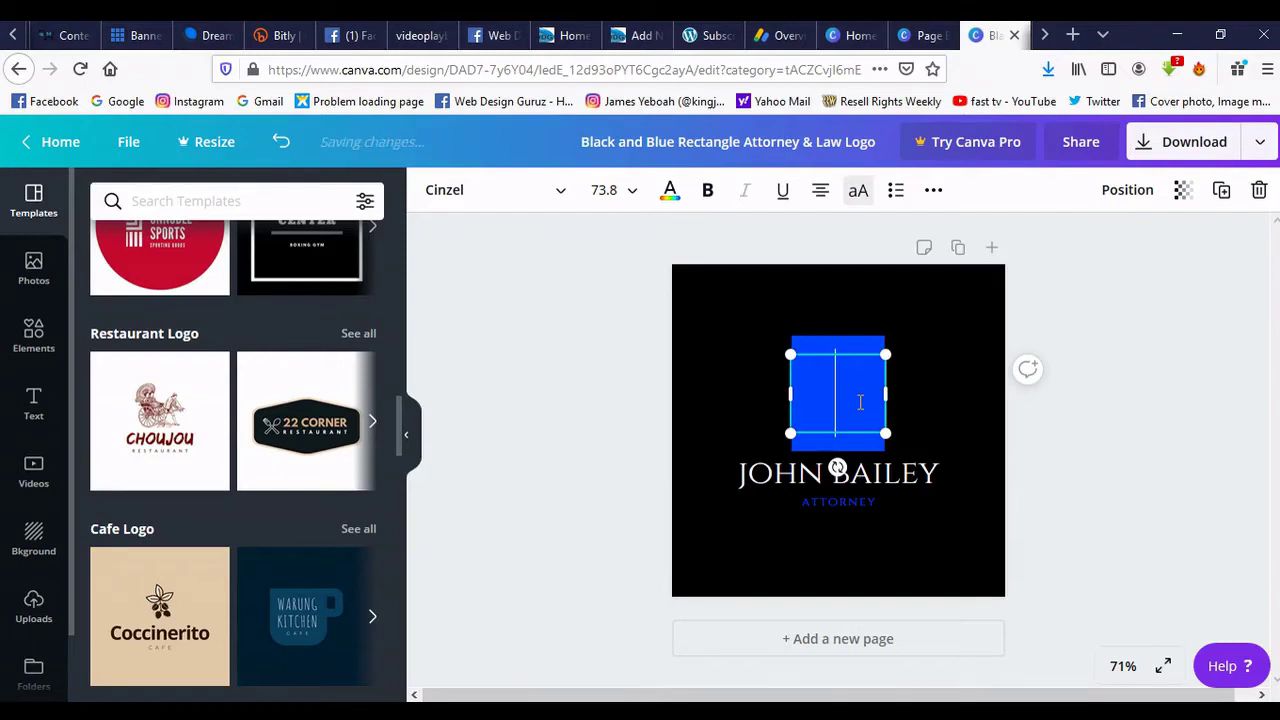
pyautogui.write('B')
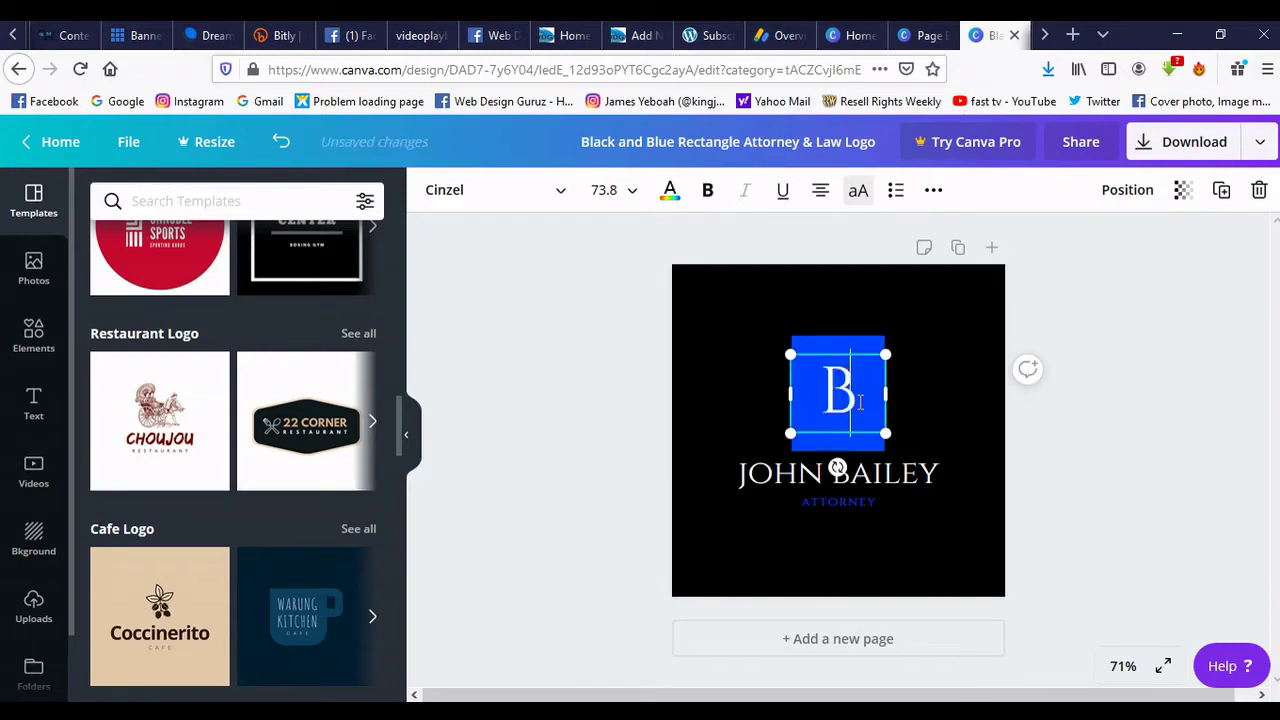
pyautogui.write('P')
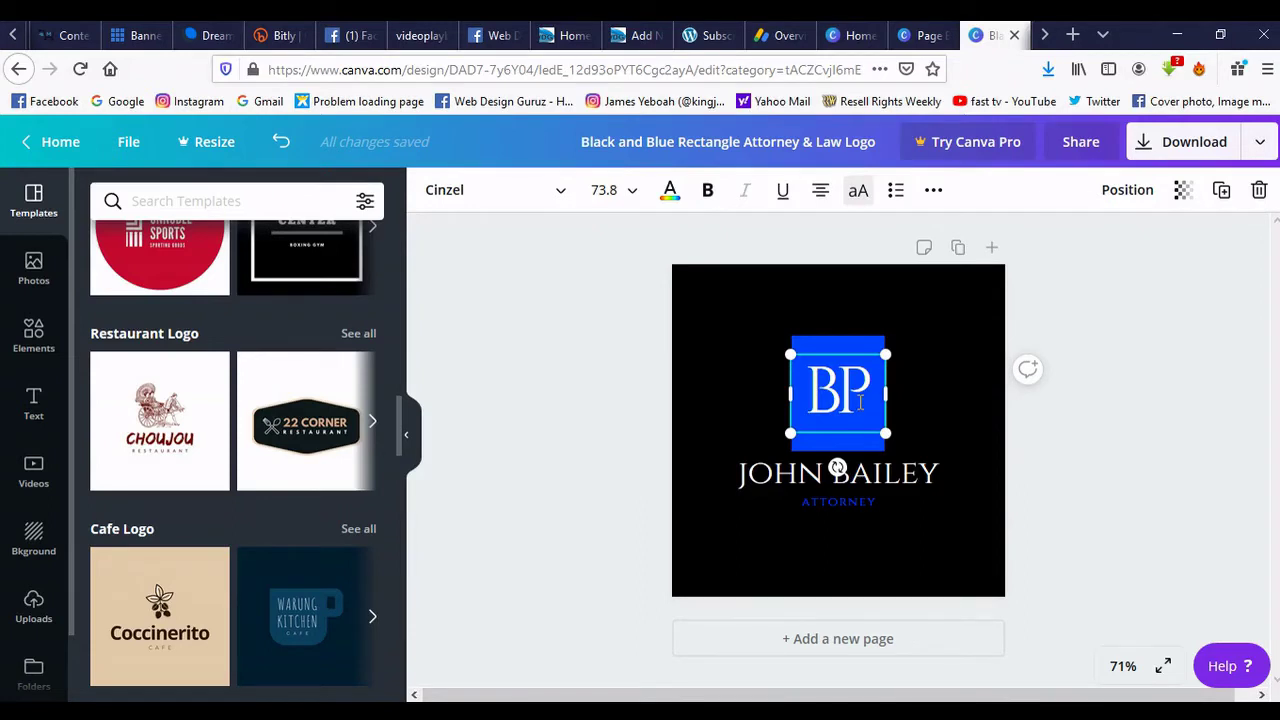
pyautogui.press('BackSpace')
pyautogui.press('BackSpace')
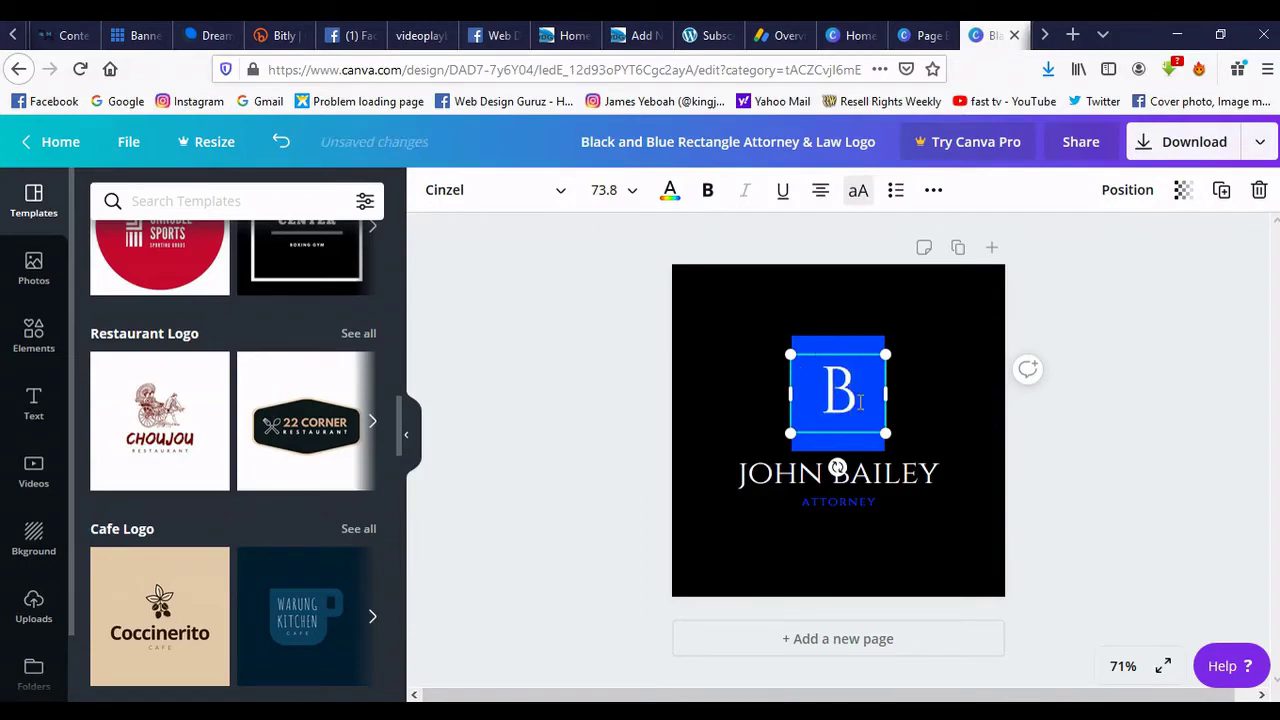
pyautogui.write('PB')
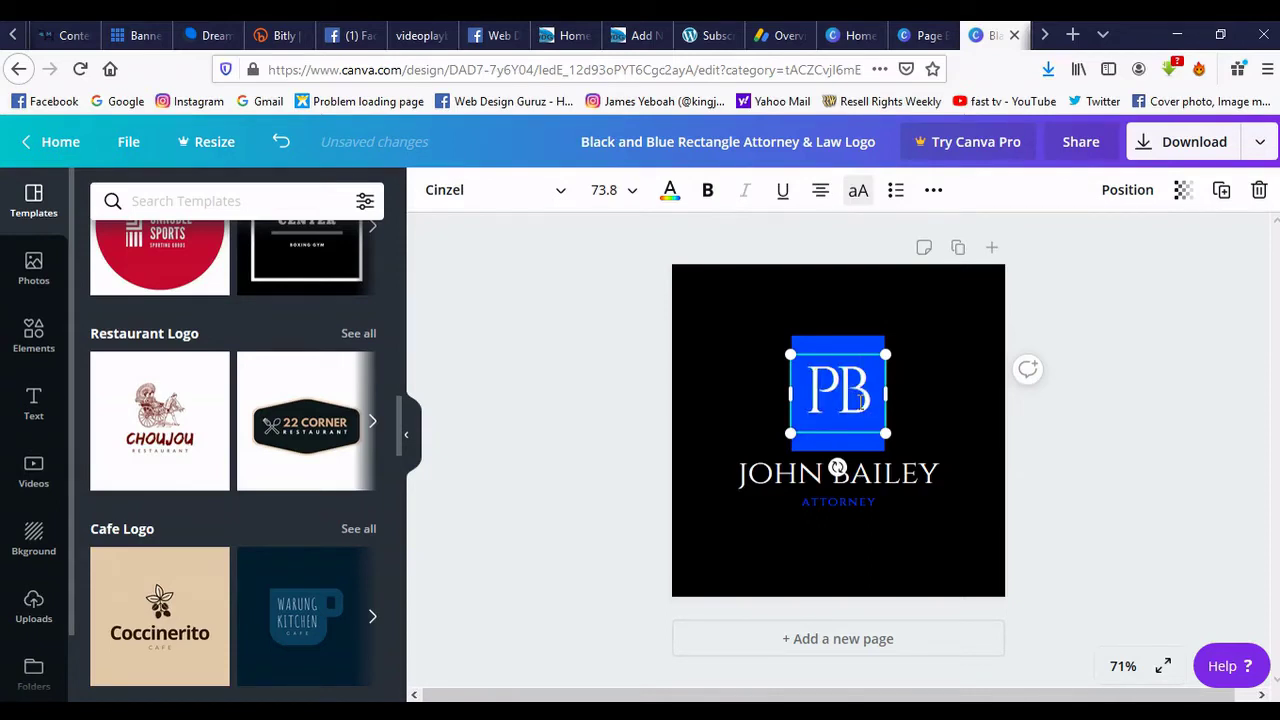
# Step: Replace the name line below the logo's initials with the copied text "Page Business"
pyautogui.click(933, 478)
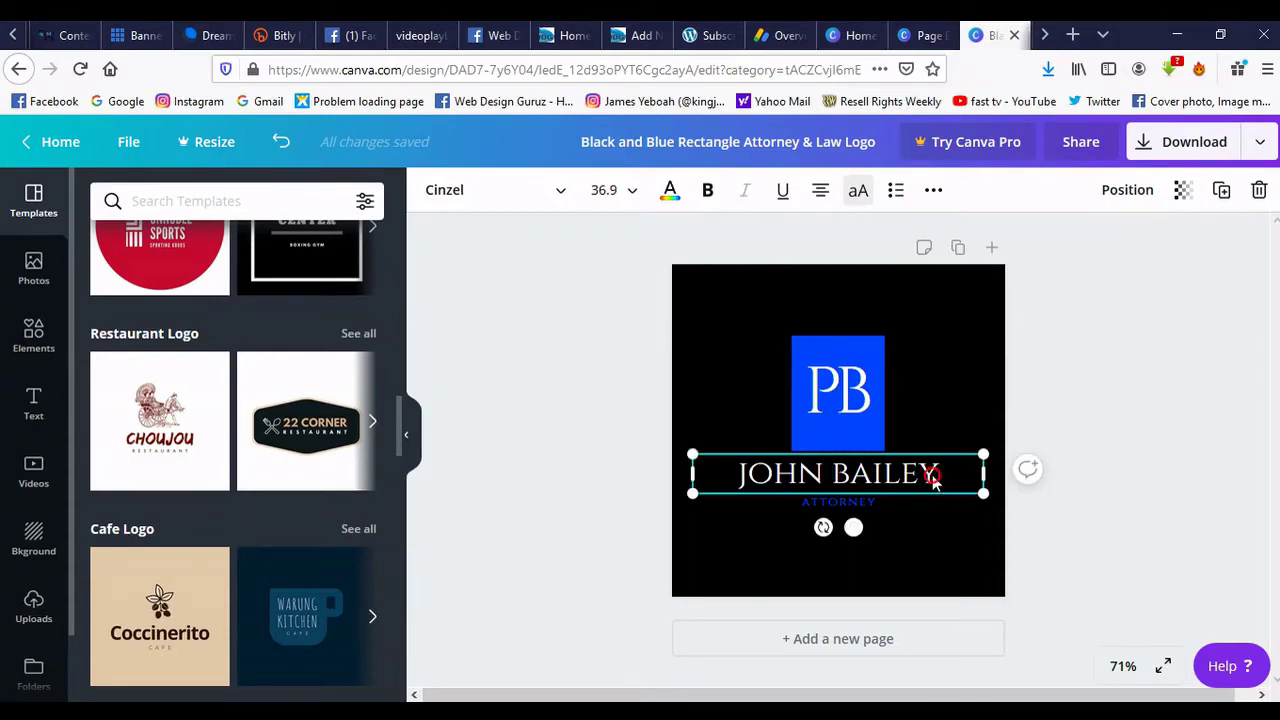
pyautogui.moveTo(940, 474); pyautogui.dragTo(736, 478)
pyautogui.rightClick(785, 477)
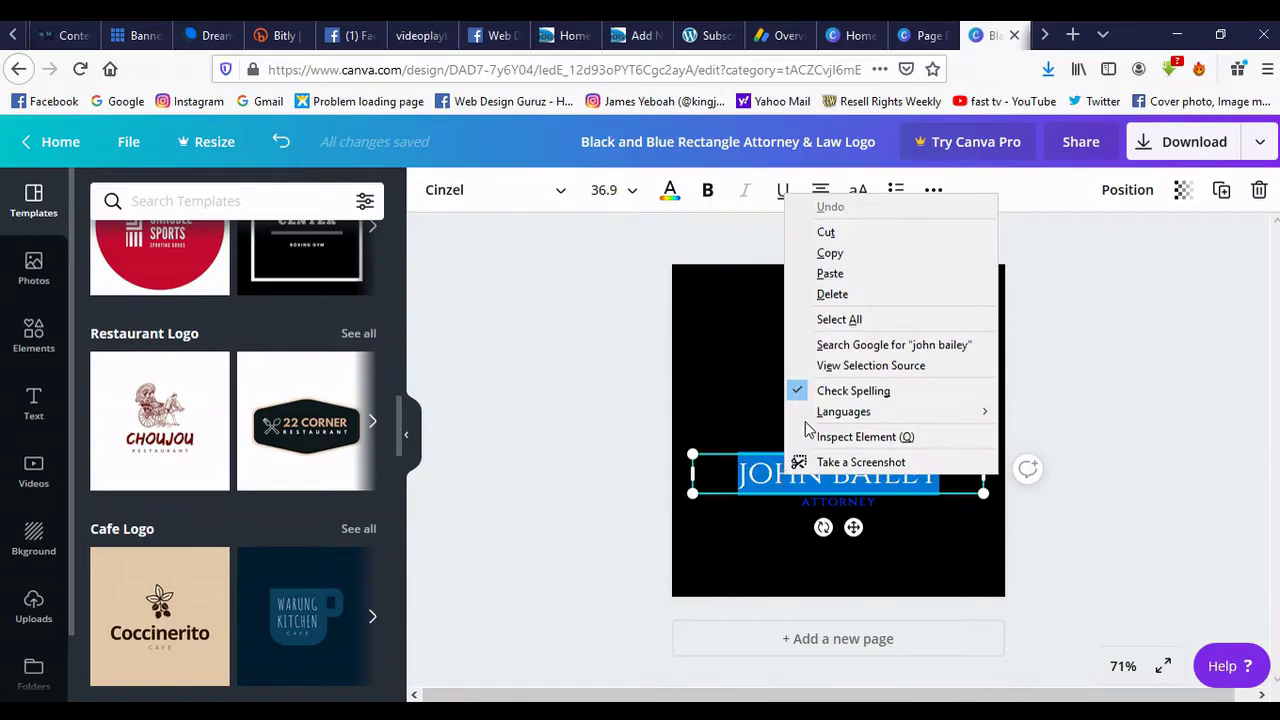
pyautogui.click(822, 276)
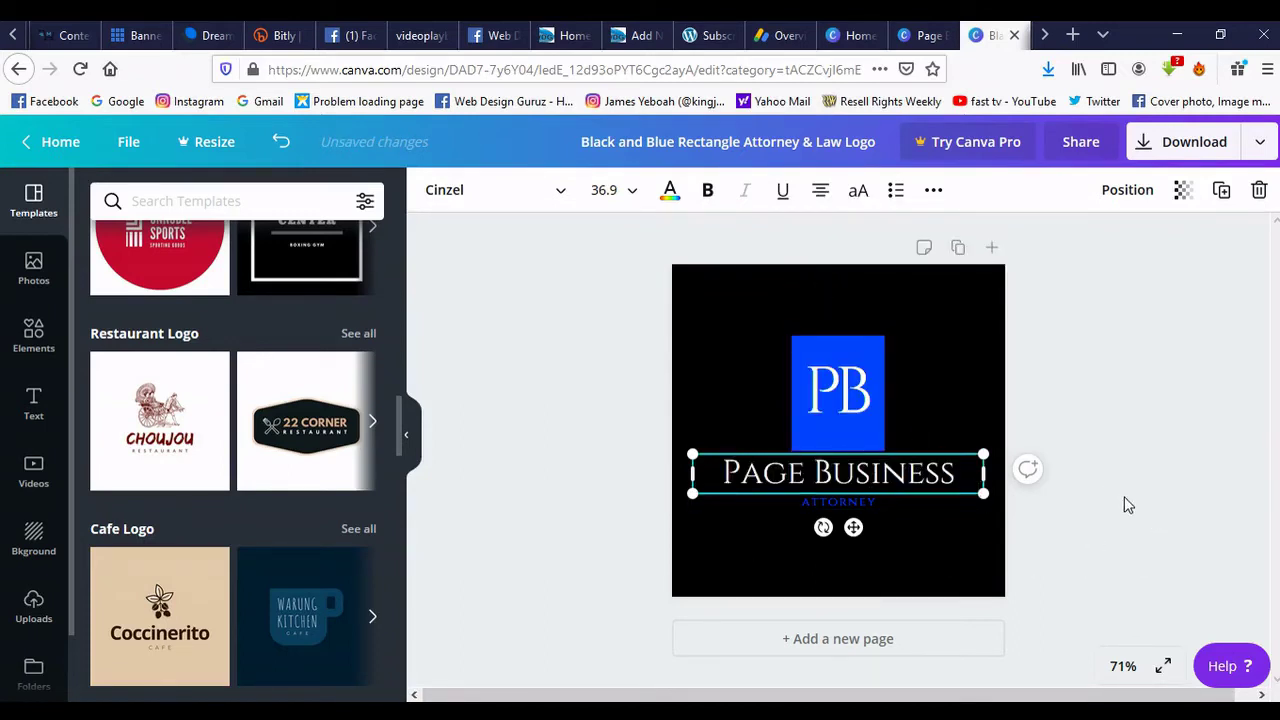
pyautogui.click(1114, 345)
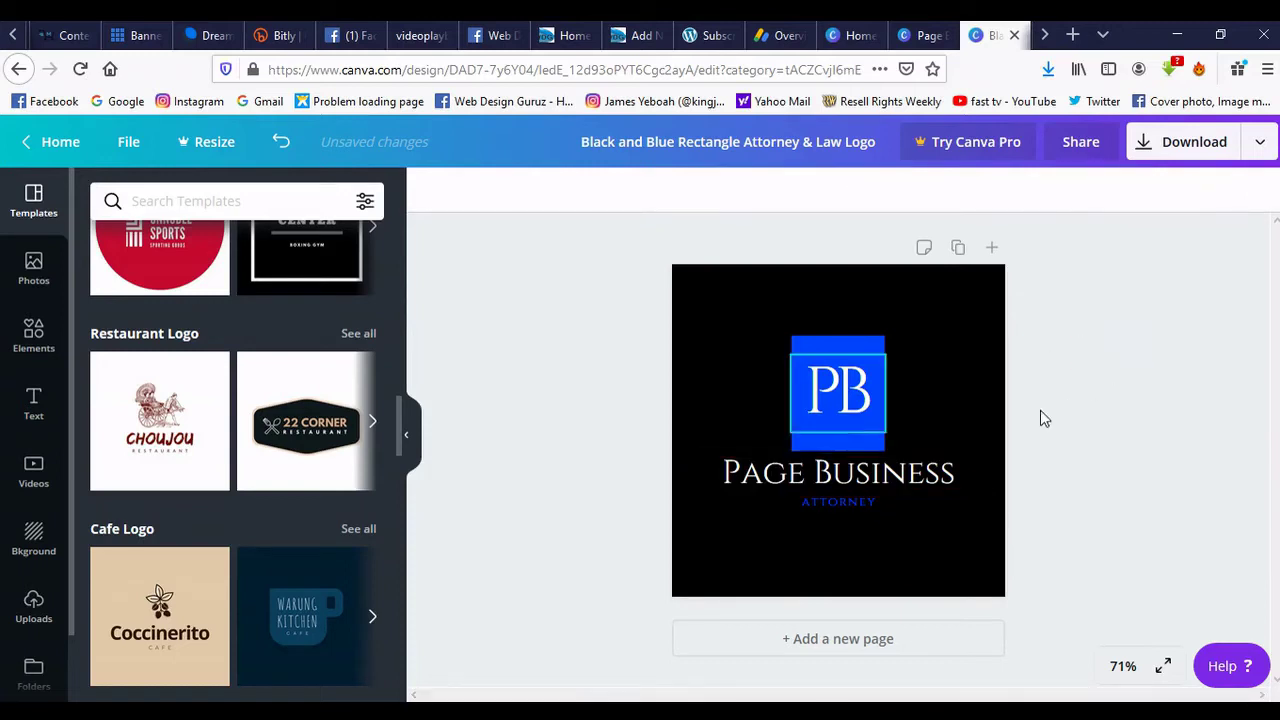
# Step: Delete the small "Attorney" text line from the logo
pyautogui.click(889, 512)
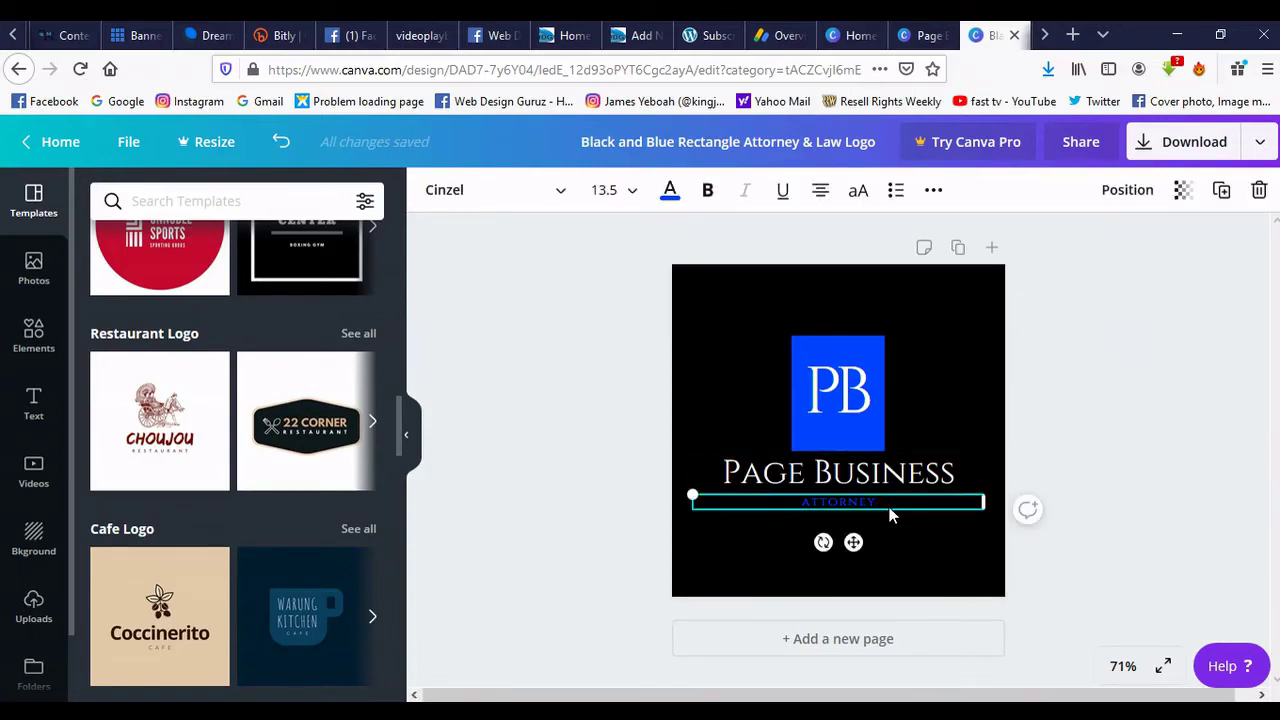
pyautogui.rightClick(890, 510)
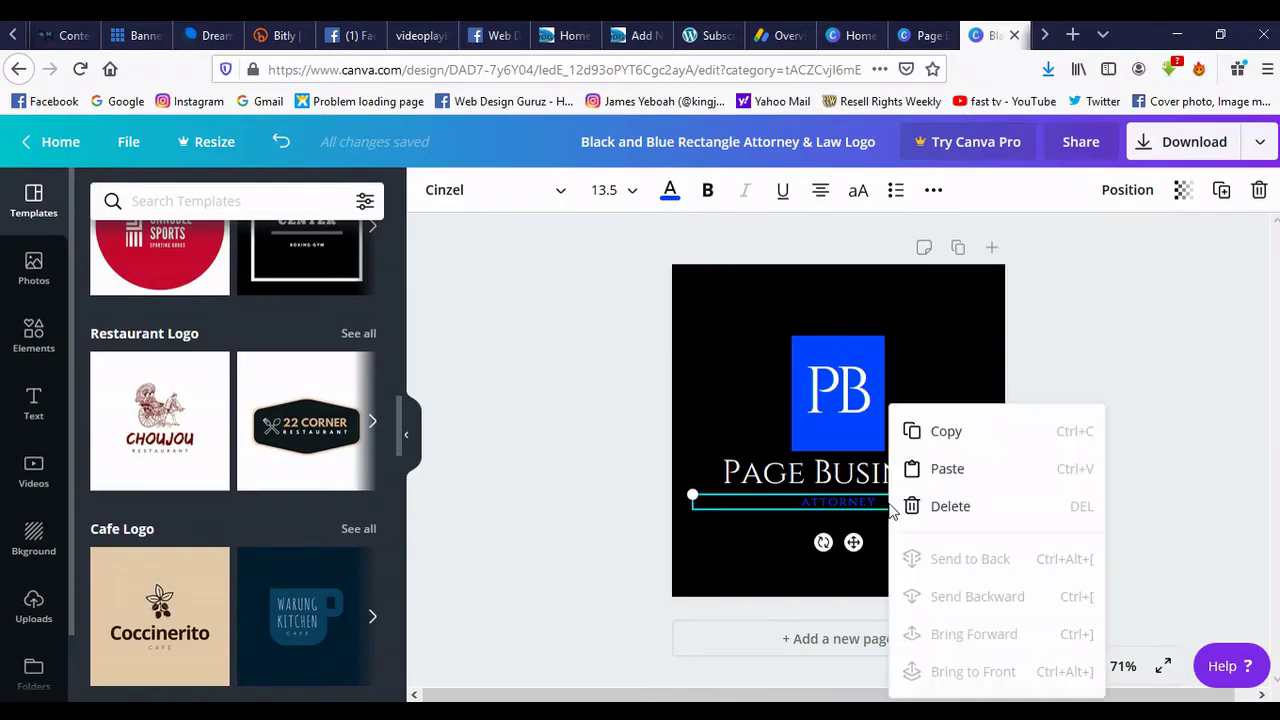
pyautogui.click(937, 515)
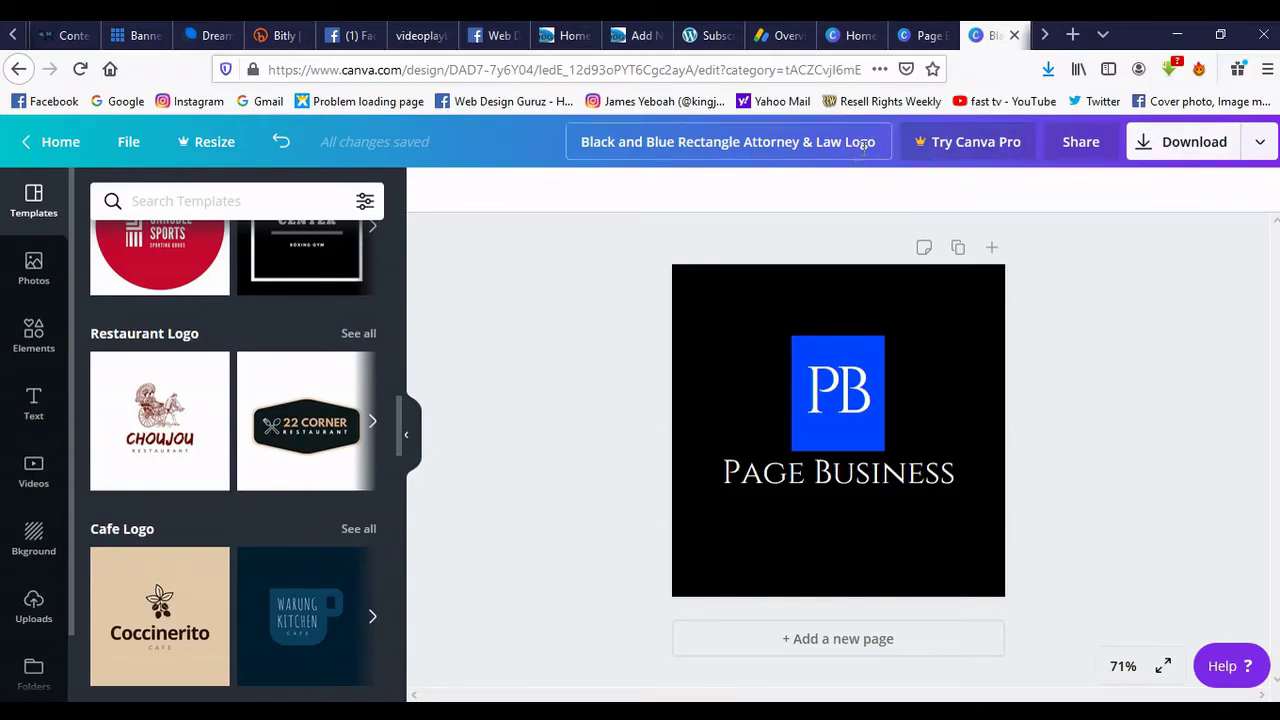
# Step: Rename the logo design as "Page Business Logo", download it as a PNG and save the file
pyautogui.moveTo(845, 148); pyautogui.dragTo(584, 142)
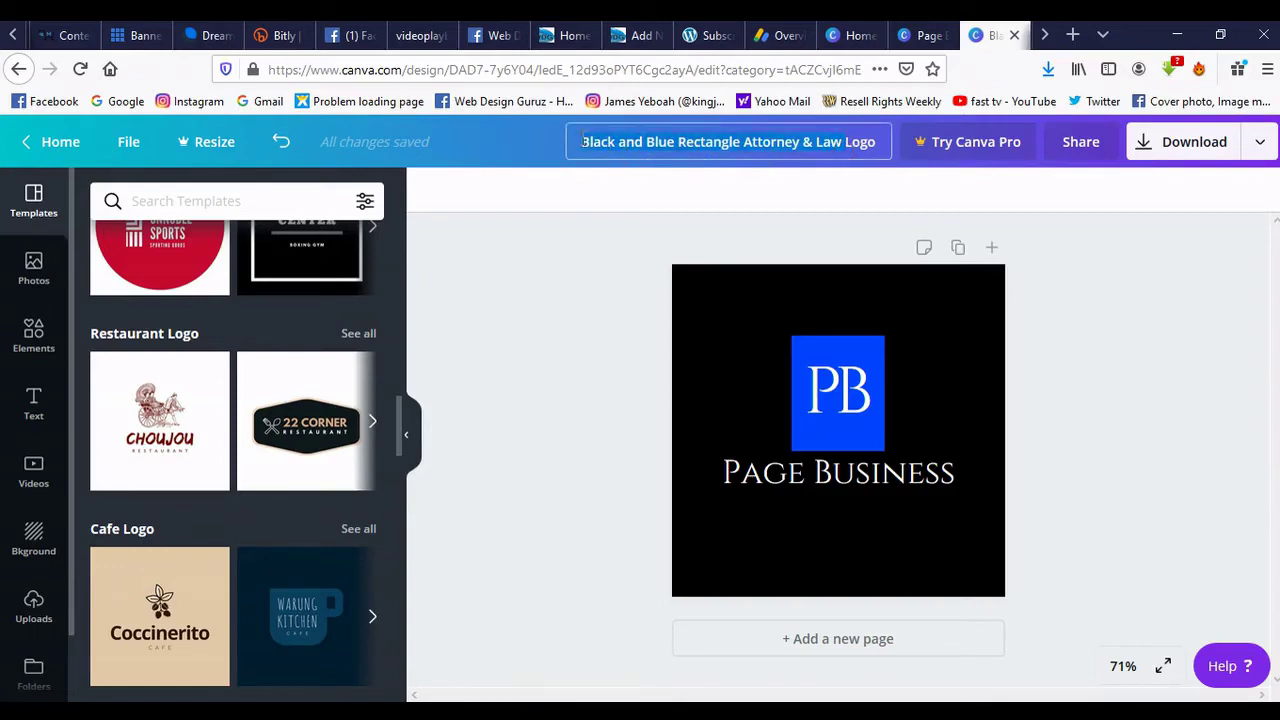
pyautogui.rightClick(594, 143)
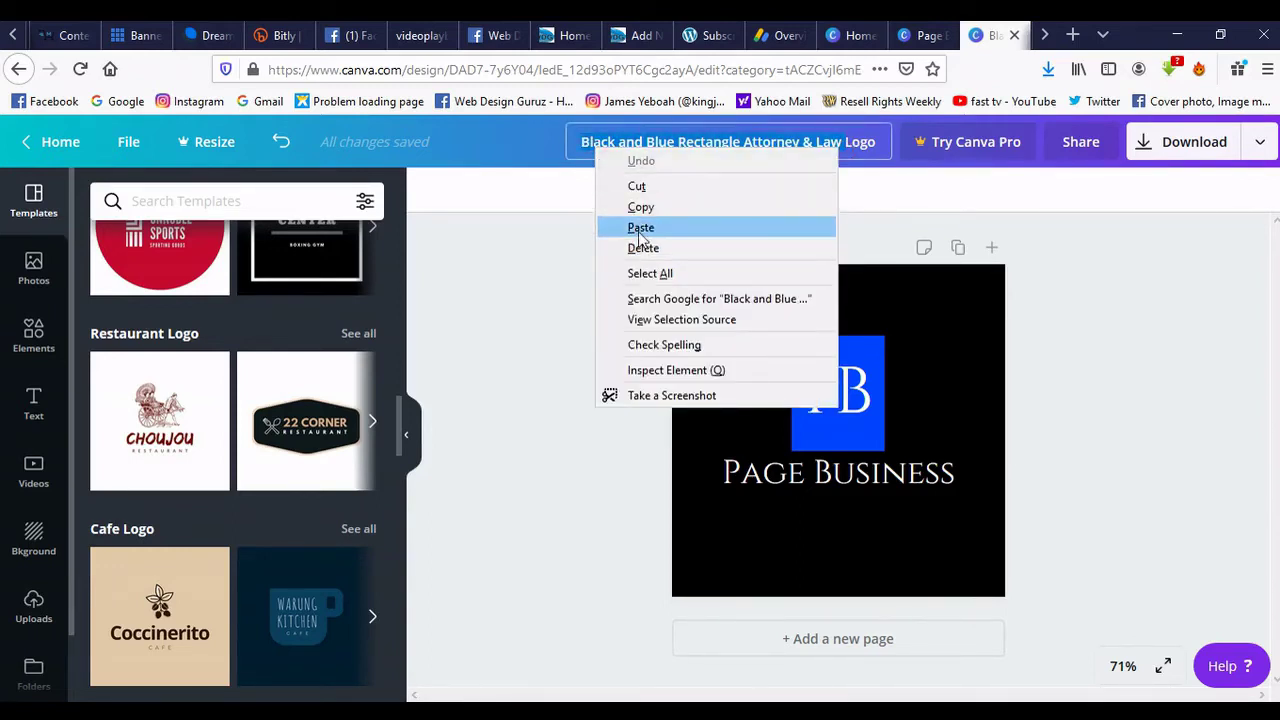
pyautogui.click(640, 229)
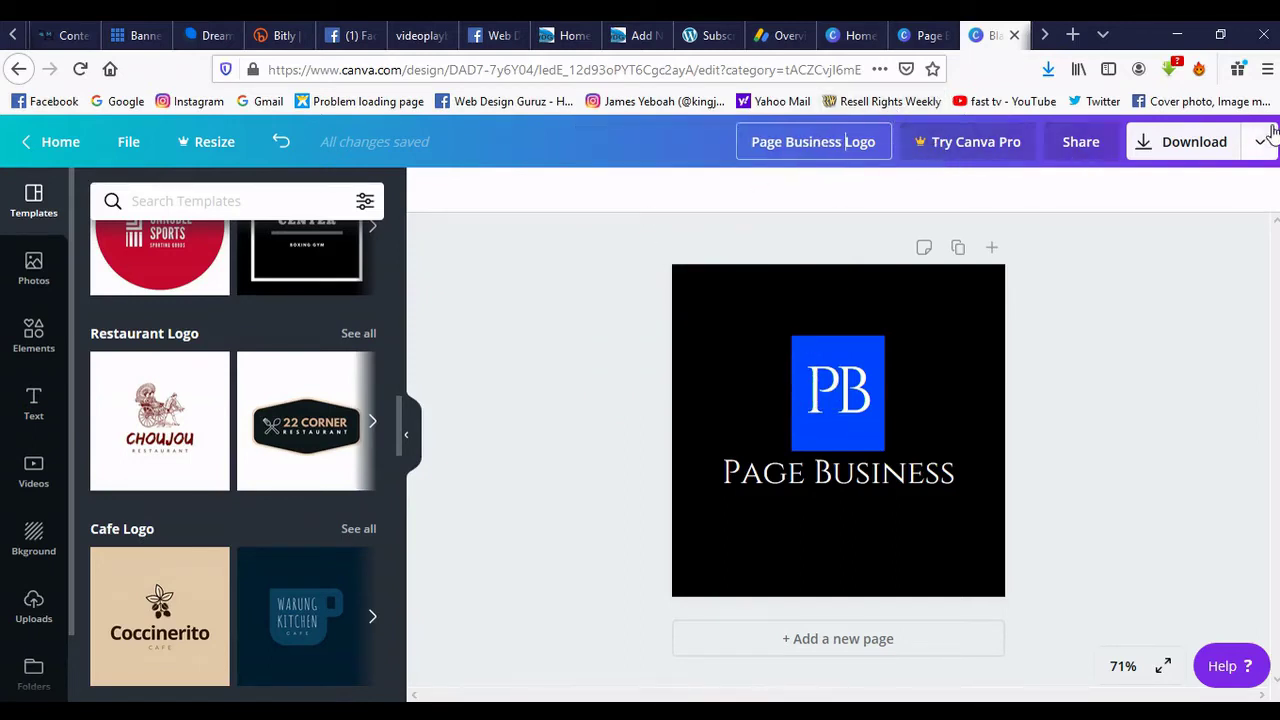
pyautogui.click(1185, 146)
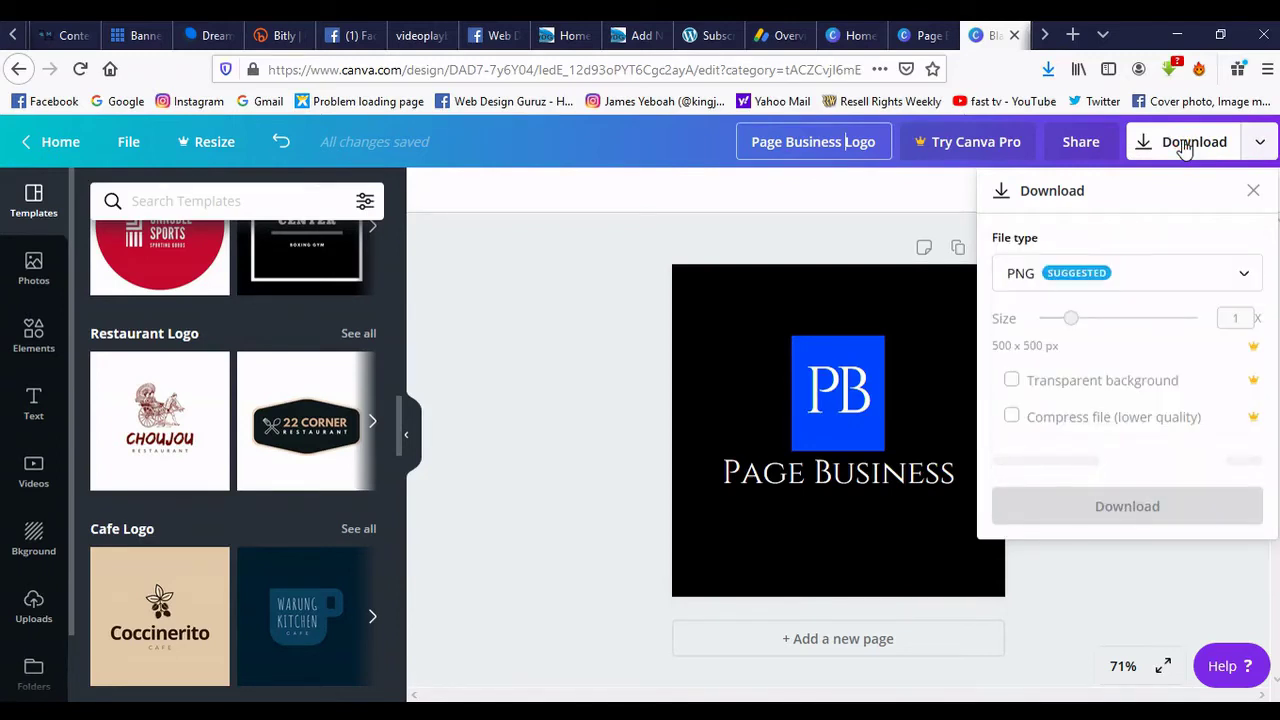
pyautogui.click(1167, 461)
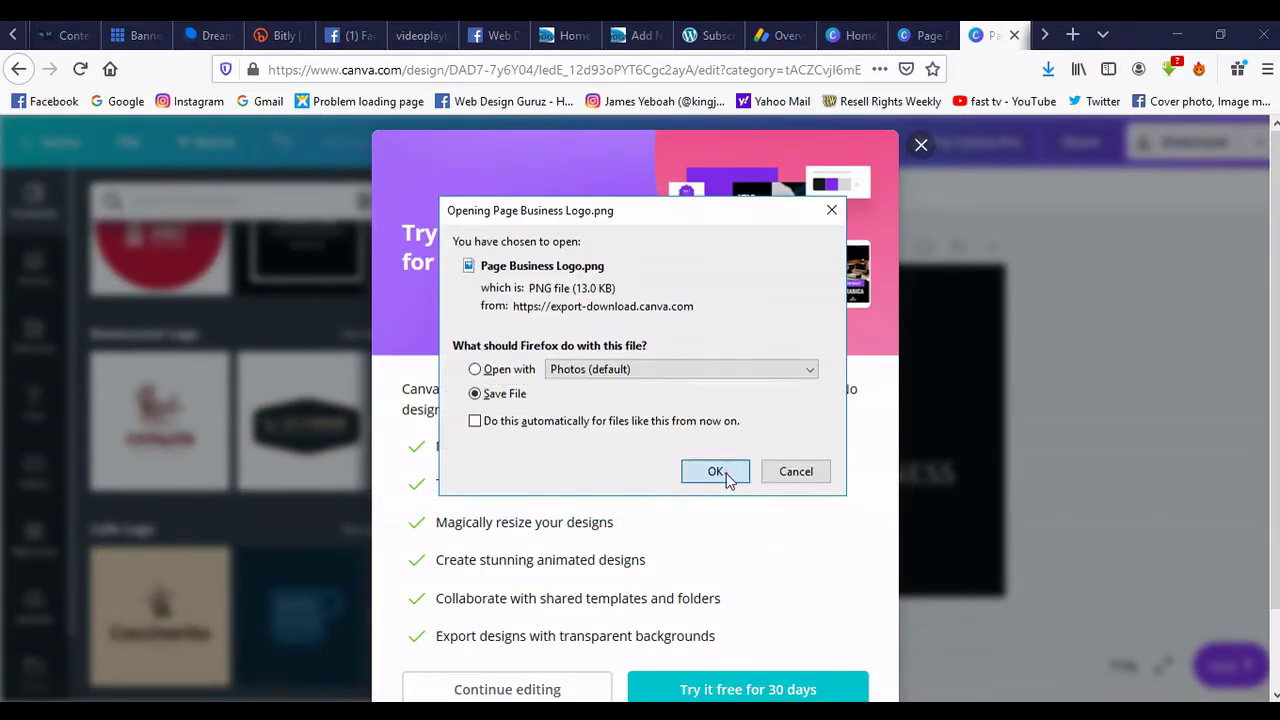
pyautogui.click(726, 475)
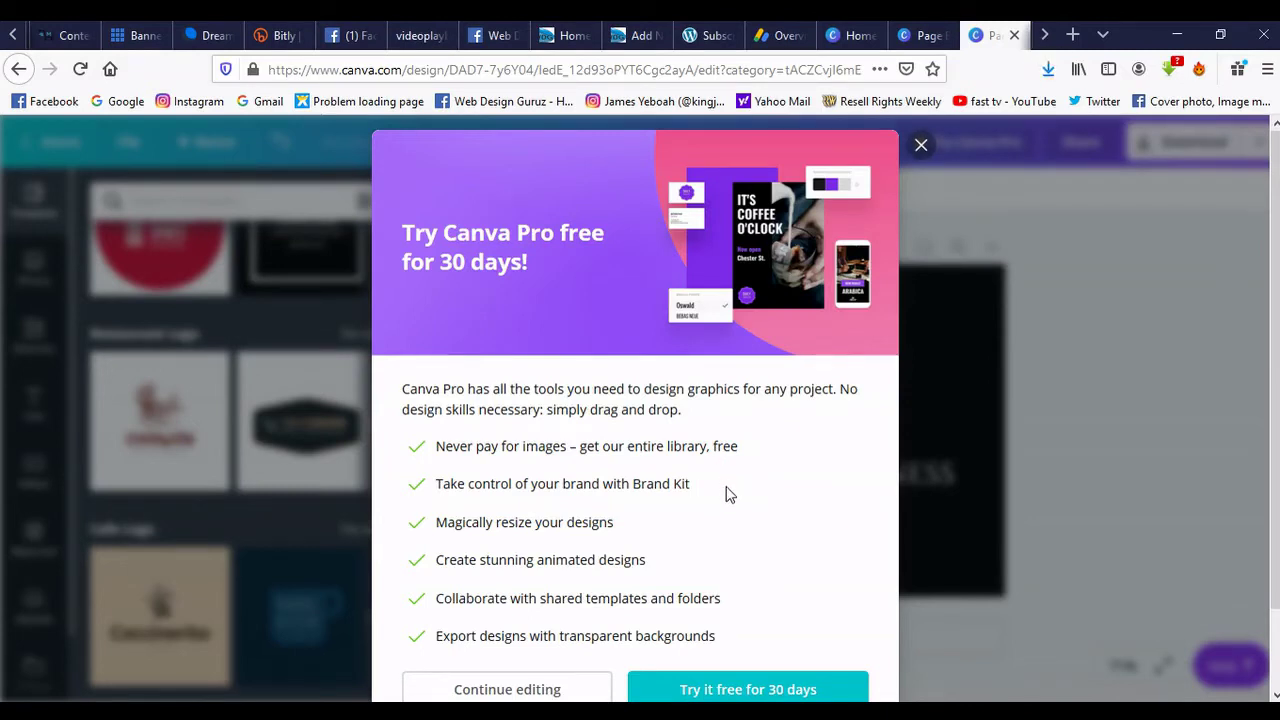
# Step: Switch to the Facebook page setup and upload "Page Business Logo.png" from Downloads as the profile picture
pyautogui.click(350, 38)
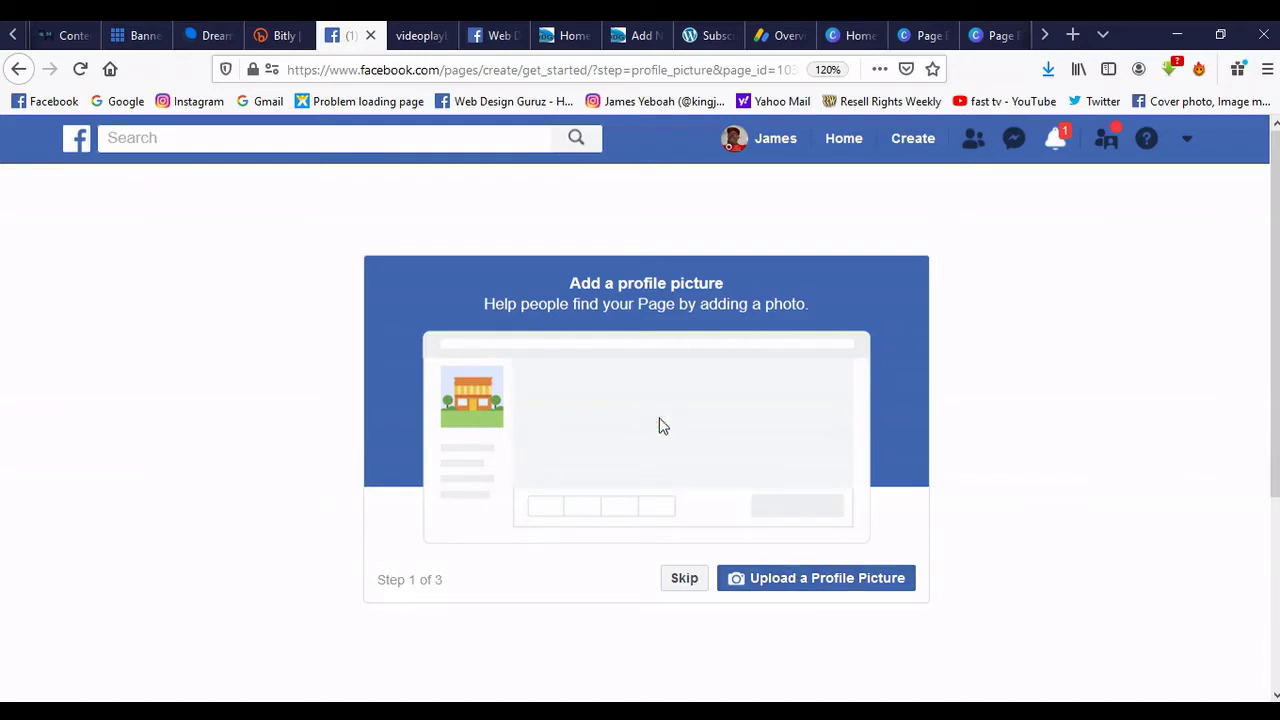
pyautogui.click(778, 579)
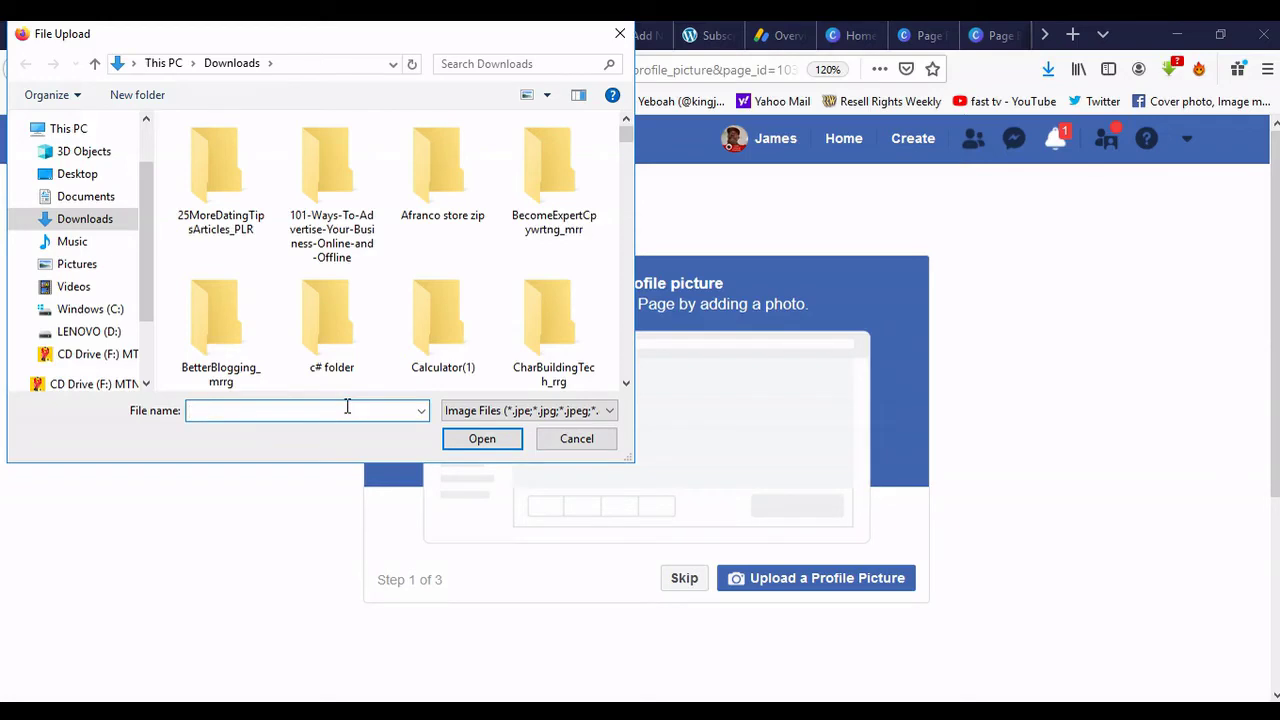
pyautogui.write('p')
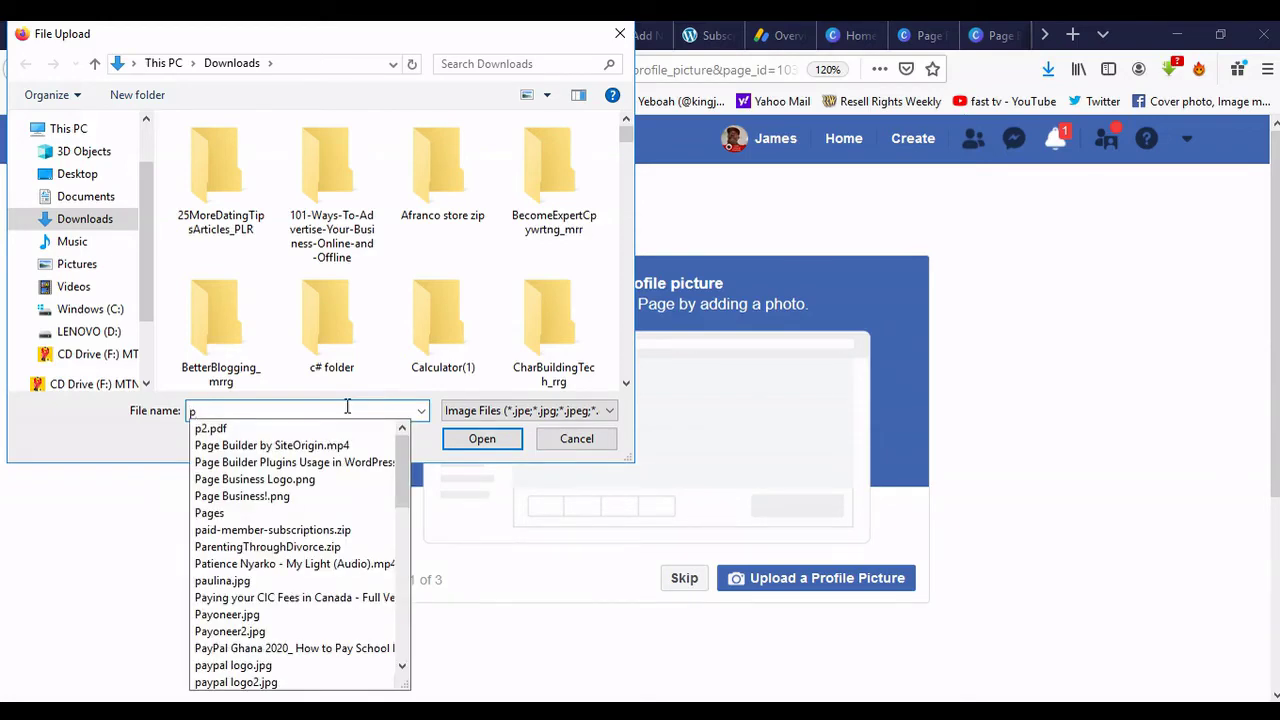
pyautogui.write('a')
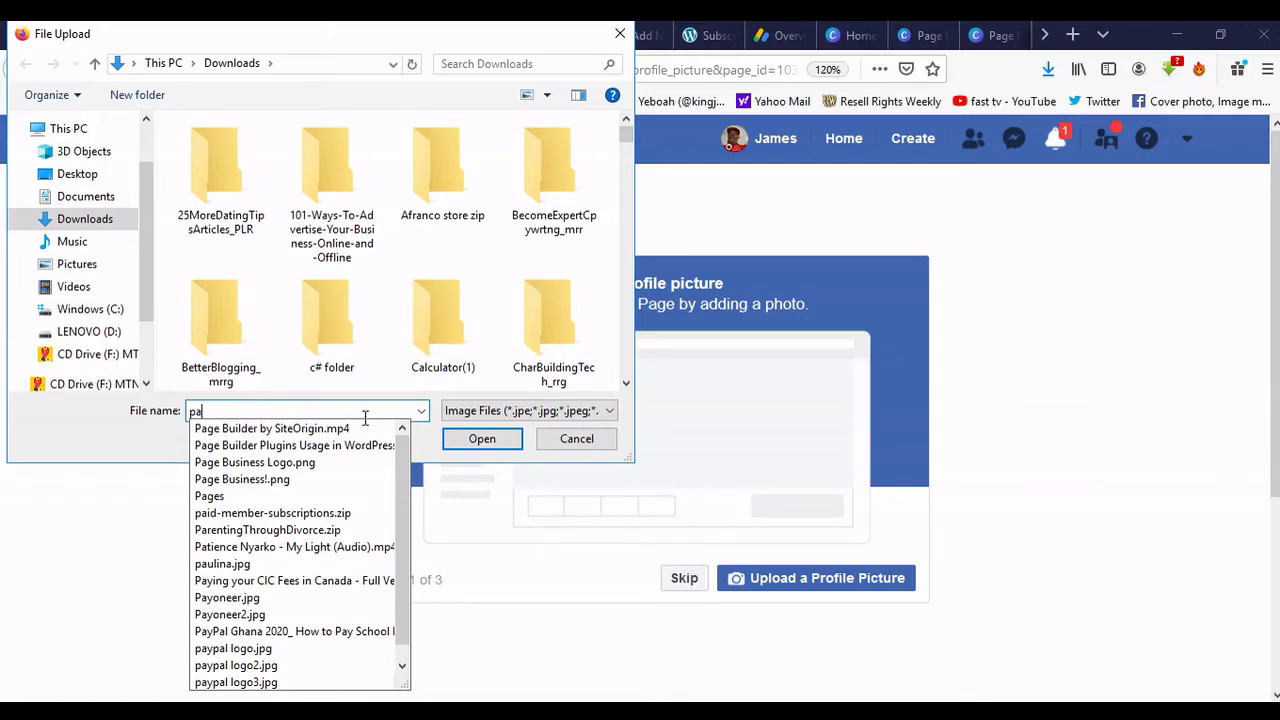
pyautogui.click(348, 464)
pyautogui.click(471, 446)
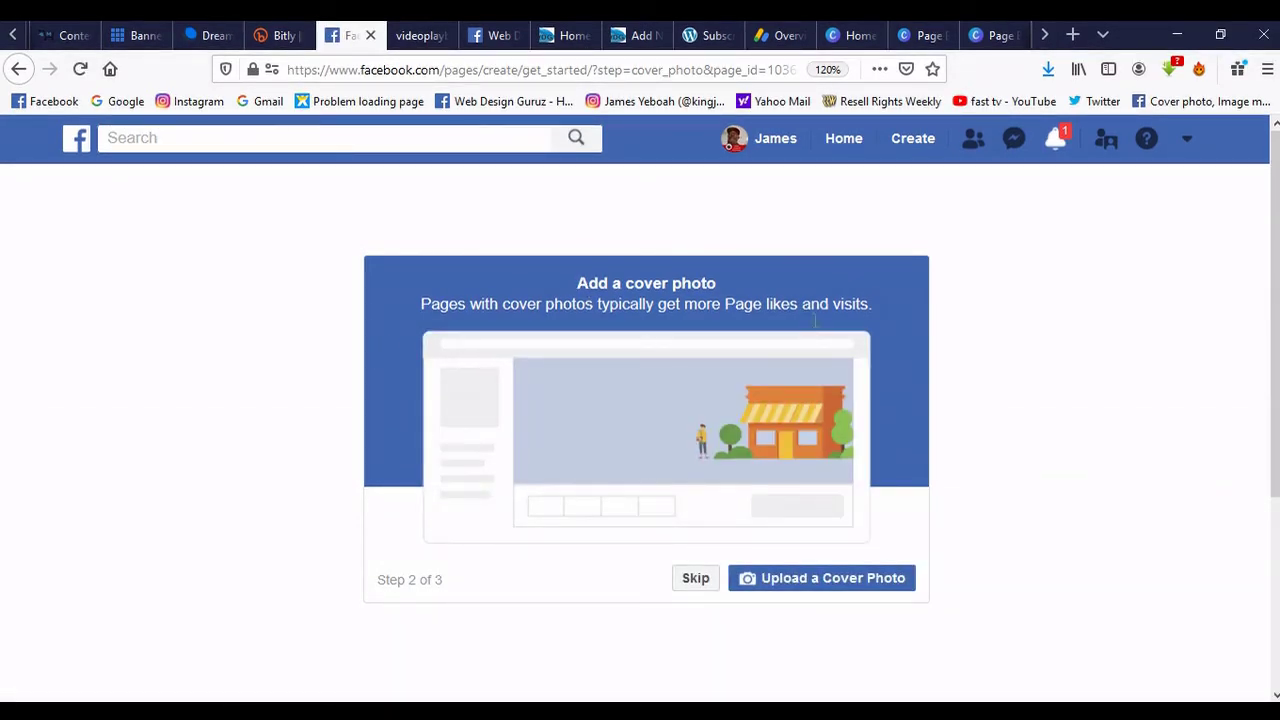
# Step: Upload "Page Business!.png" from Downloads as the page's cover photo
pyautogui.click(820, 578)
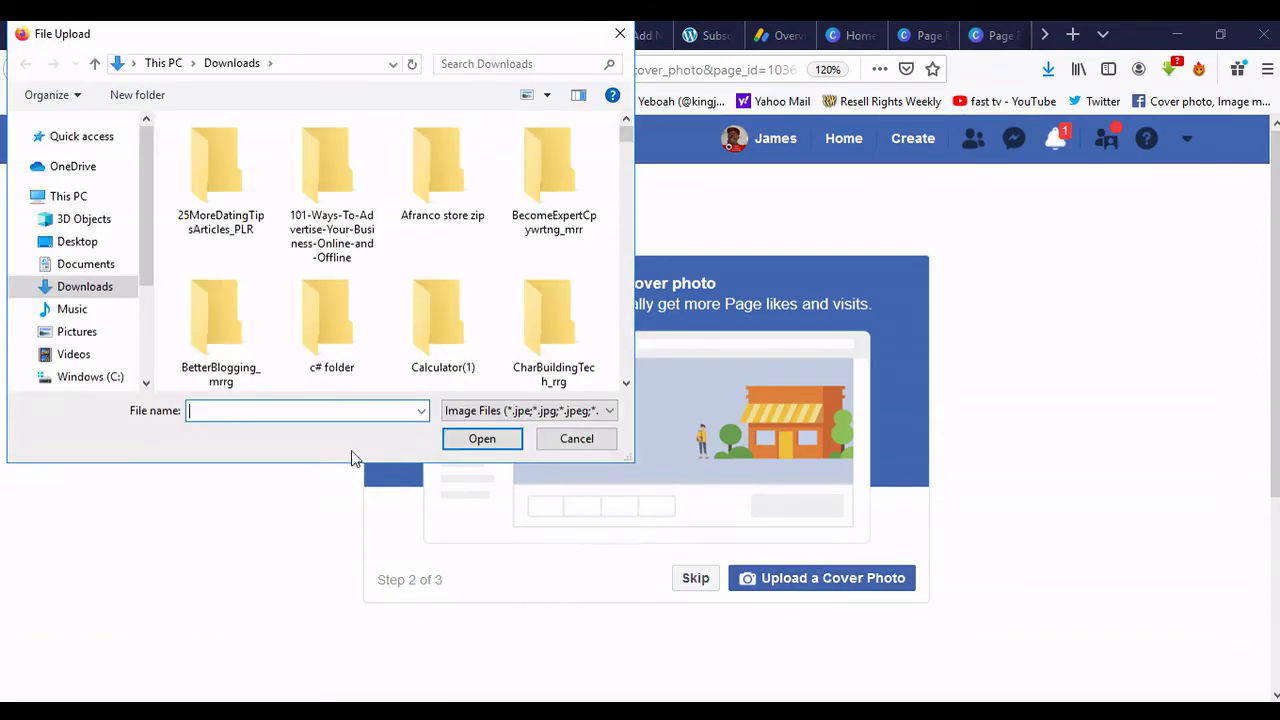
pyautogui.click(337, 412)
pyautogui.write('pa')
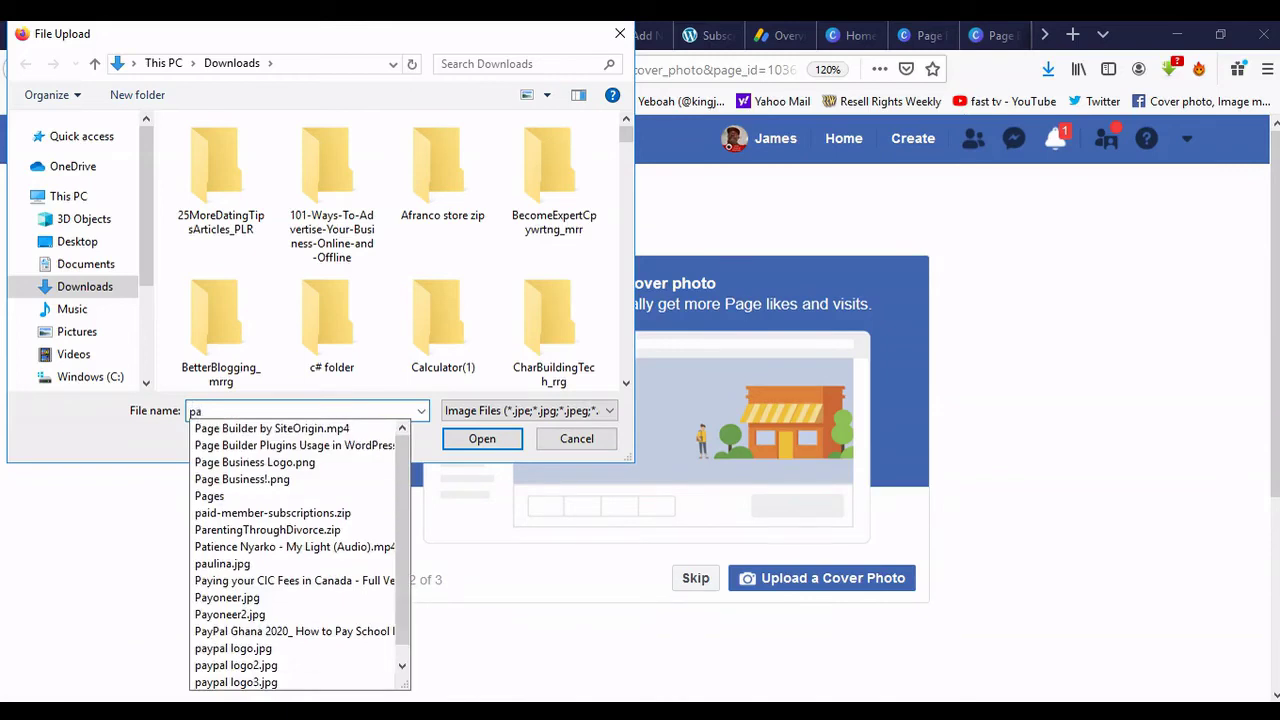
pyautogui.click(307, 480)
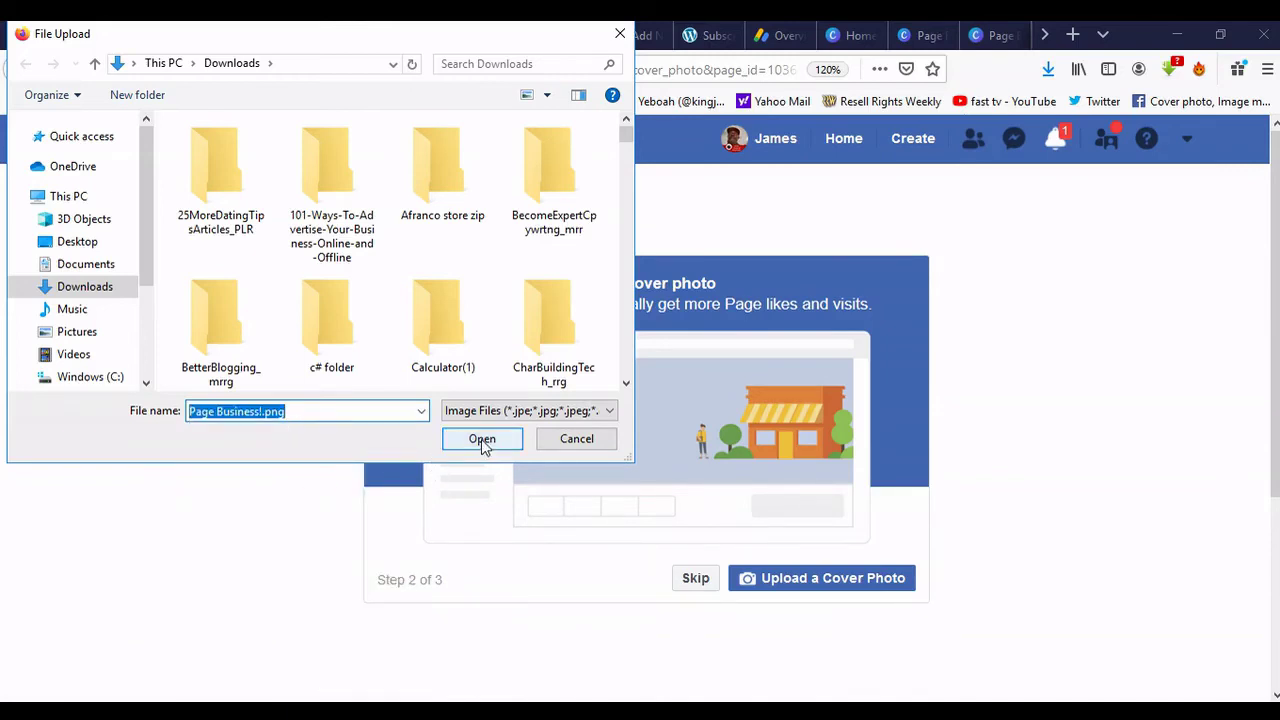
pyautogui.click(481, 439)
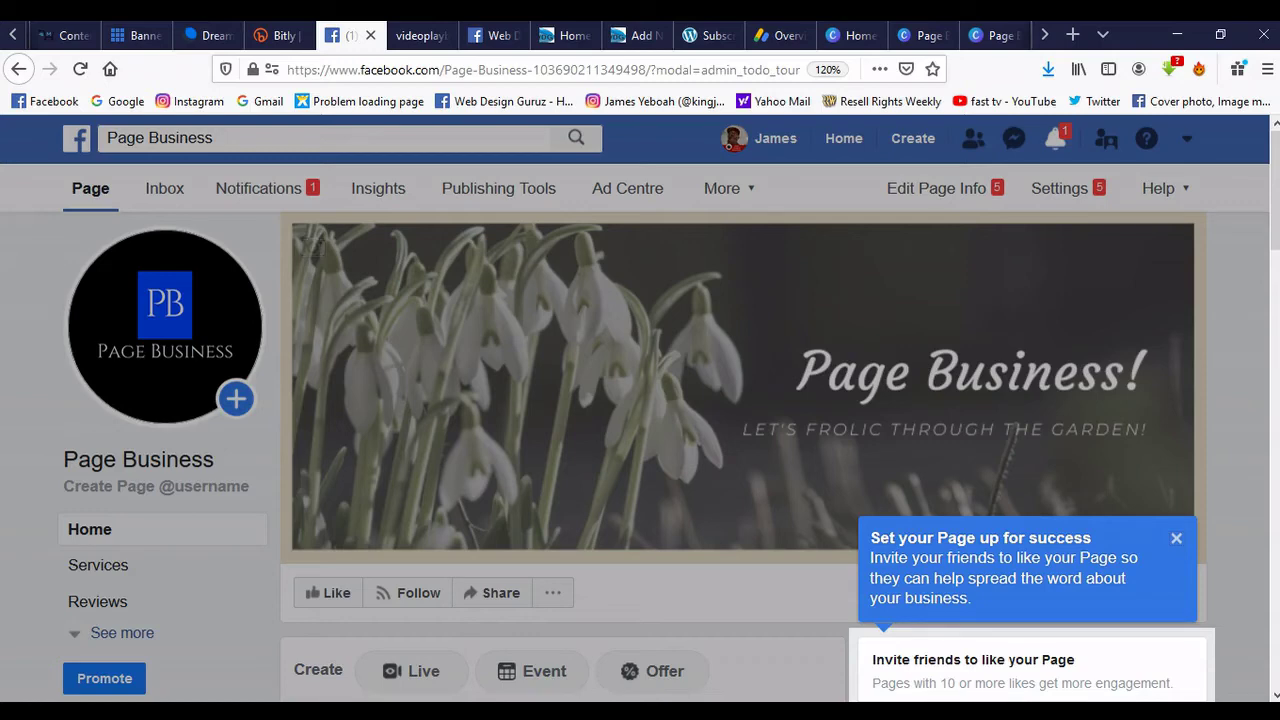
# Step: Look over the friend invitation section and dismiss the "Set your Page up for success" tip
pyautogui.scroll(-5, 640, 400)
pyautogui.scroll(-5, 640, 400)
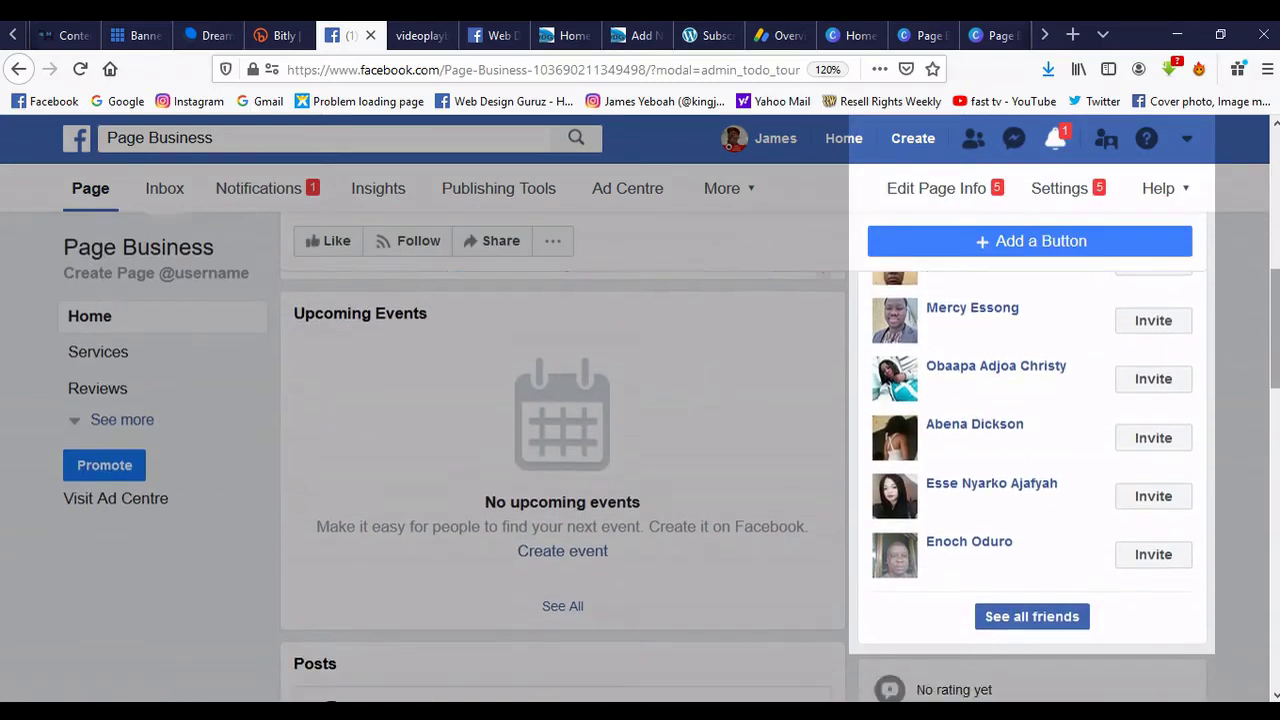
pyautogui.scroll(4, 640, 400)
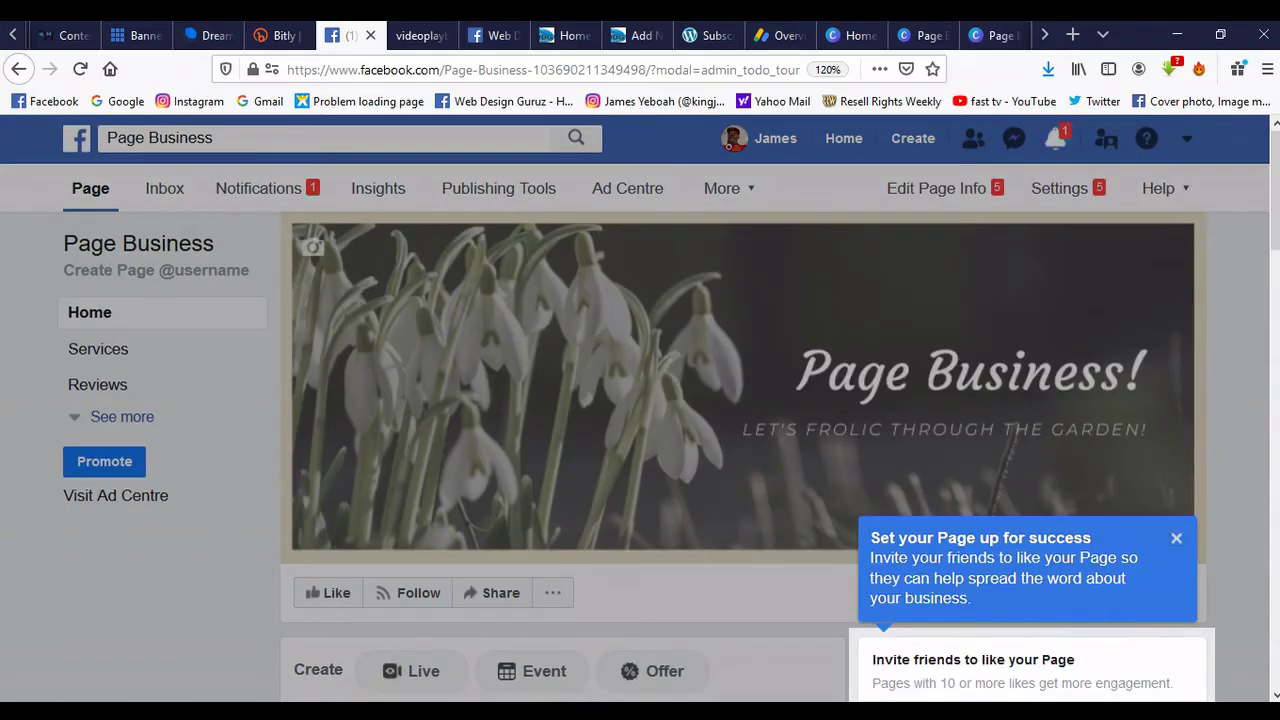
pyautogui.click(1176, 540)
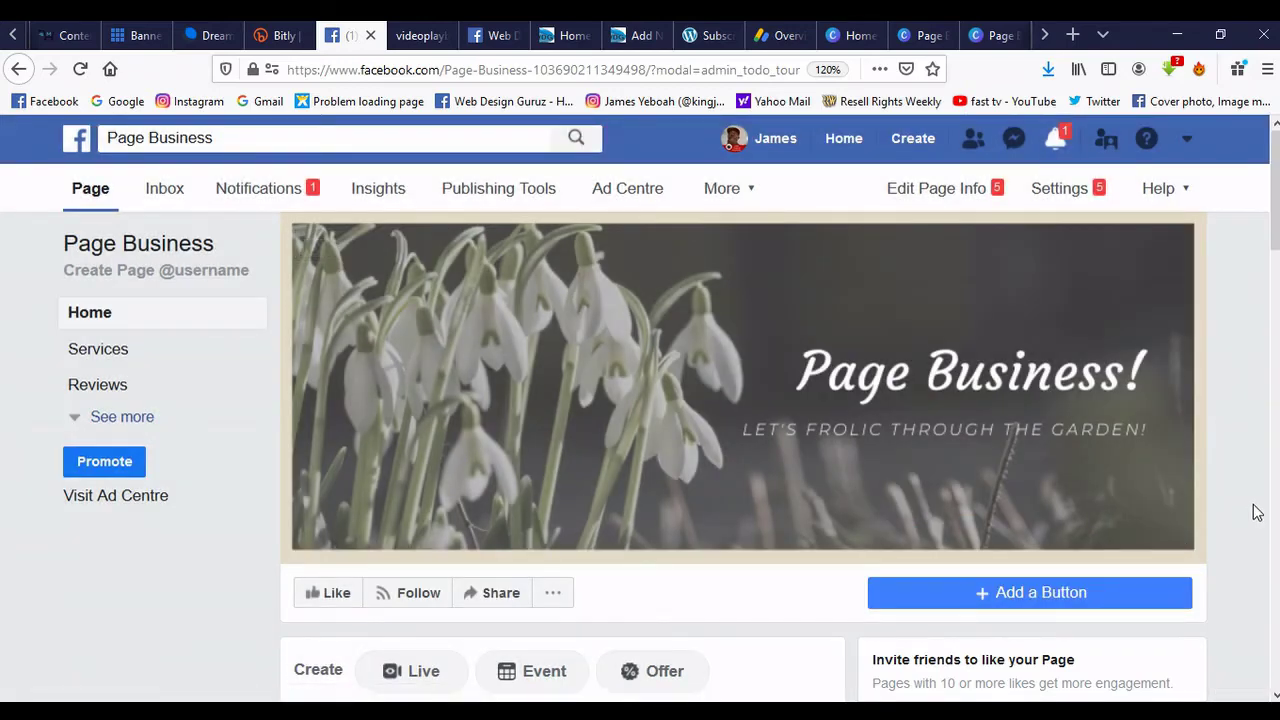
# Step: Review the finished page, examining the cover photo, profile logo, friend invitations, page transparency section and the posts about the updated pictures
pyautogui.moveTo(998, 422)
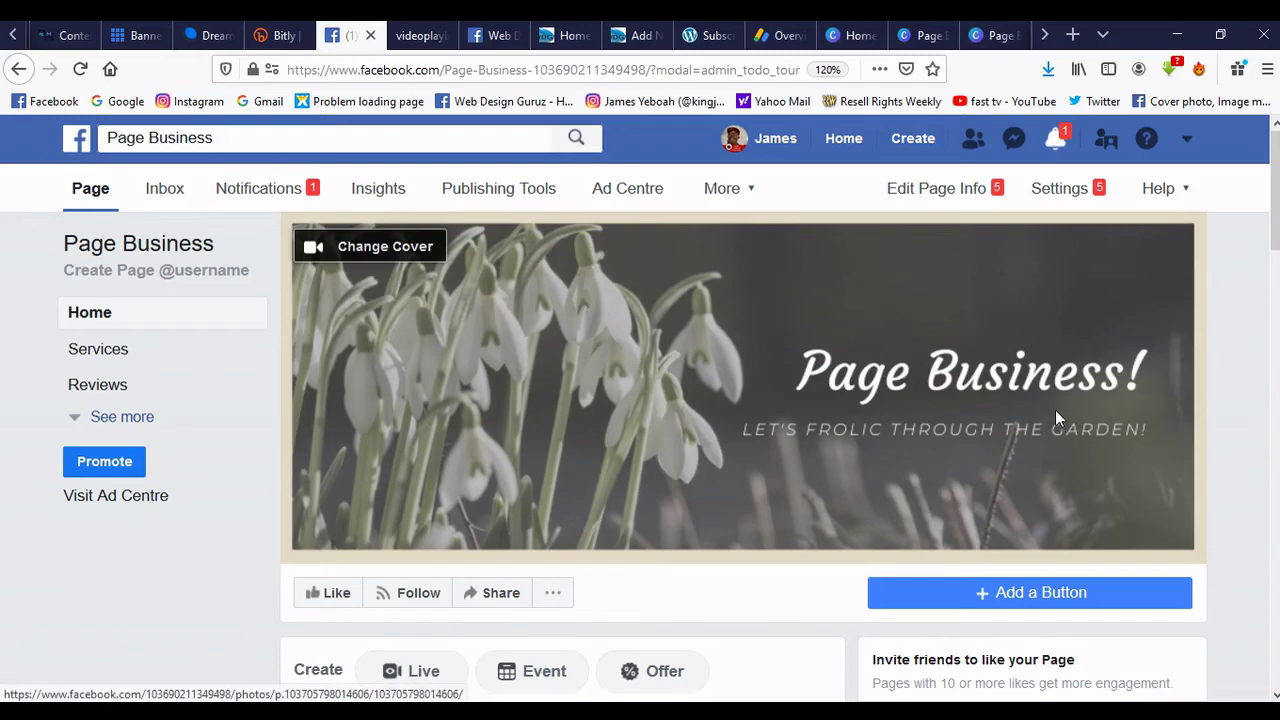
pyautogui.scroll(-5, 1272, 400)
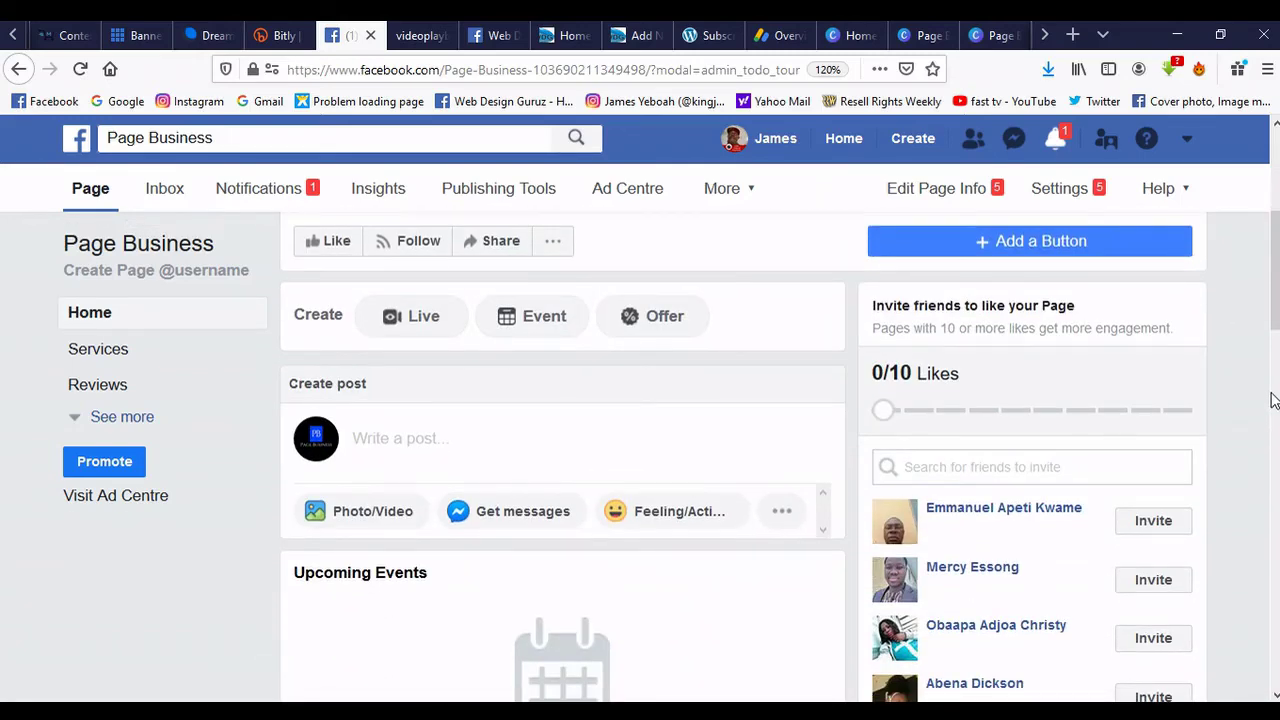
pyautogui.scroll(-10, 1272, 400)
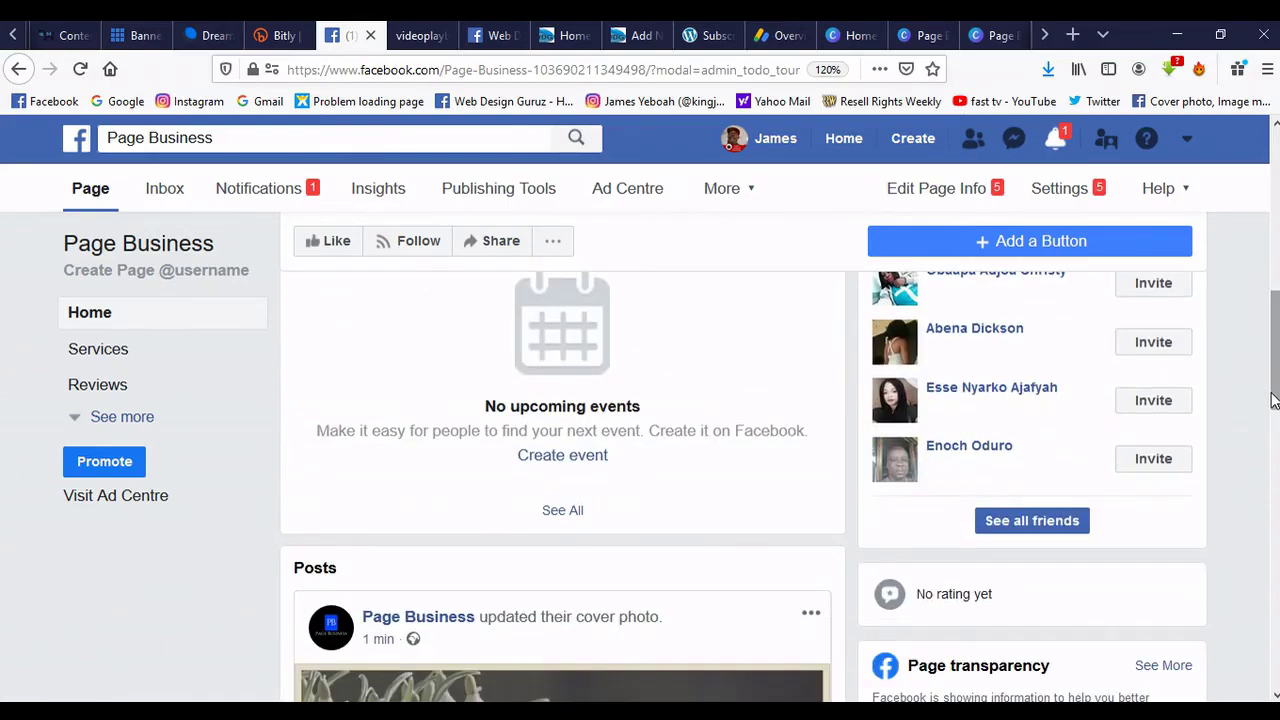
pyautogui.scroll(-8, 1272, 400)
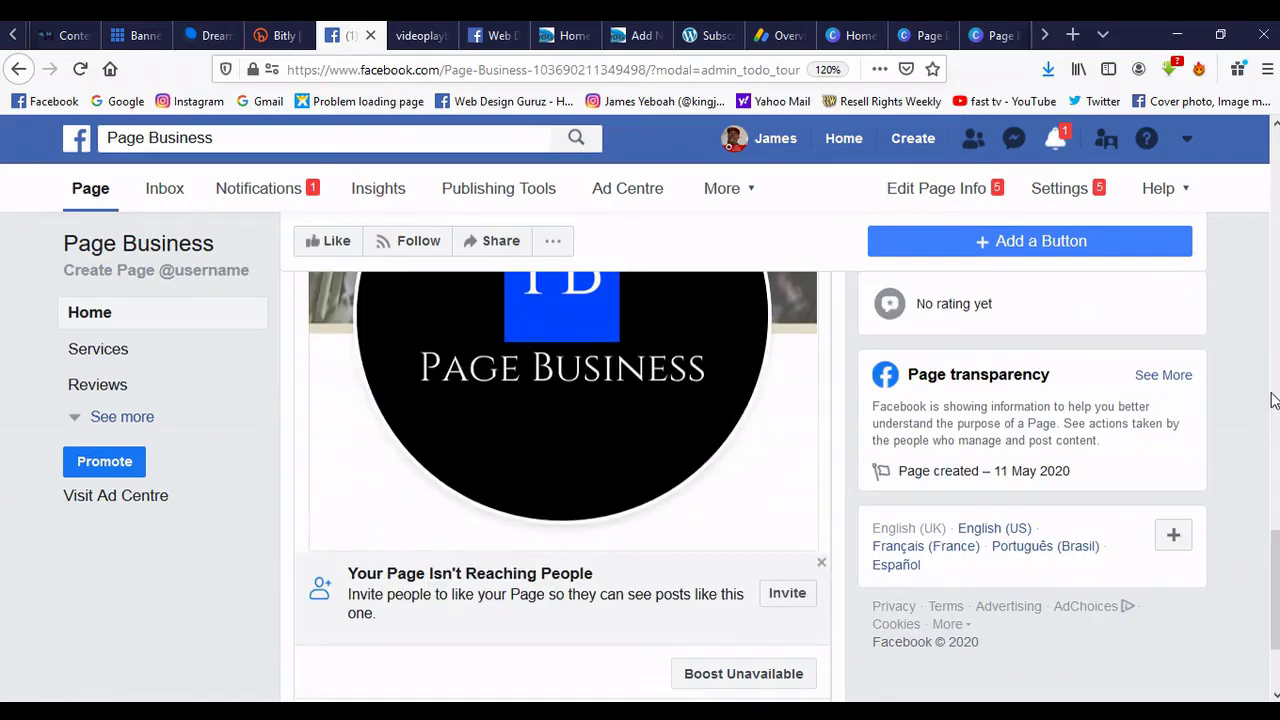
pyautogui.scroll(5, 1272, 400)
pyautogui.scroll(15, 1272, 400)
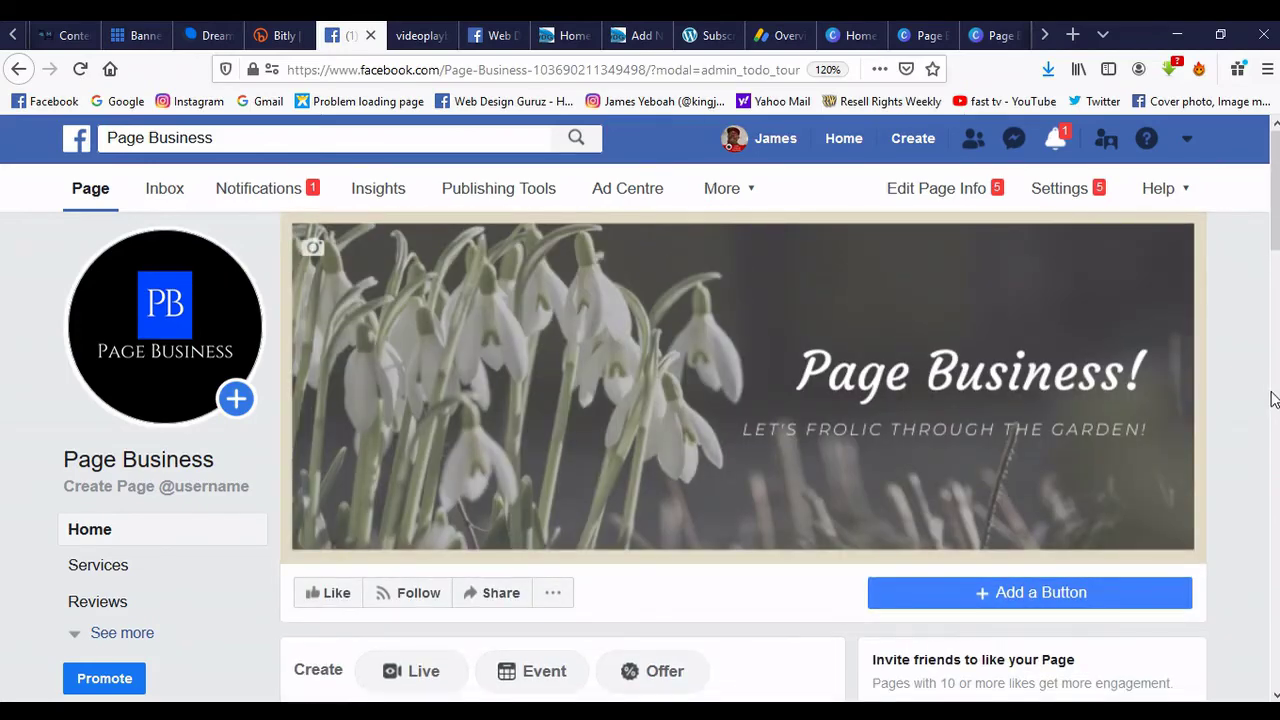
pyautogui.moveTo(203, 362)
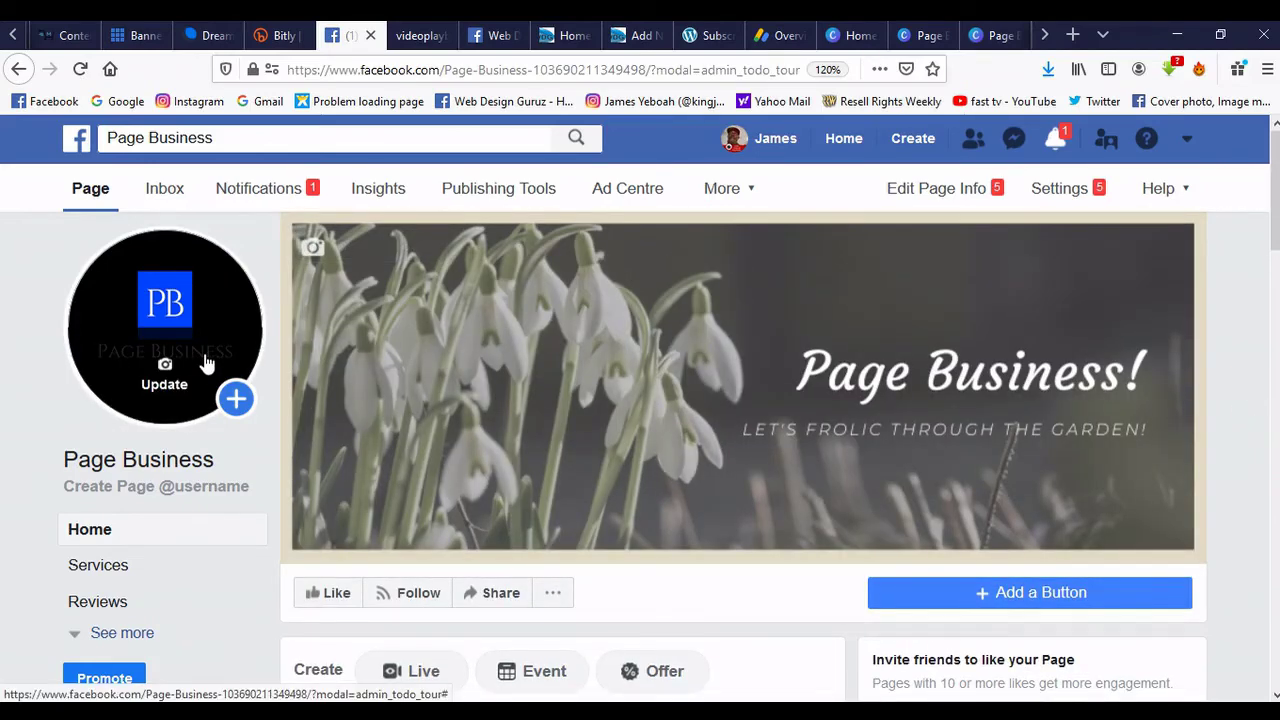
pyautogui.moveTo(835, 463)
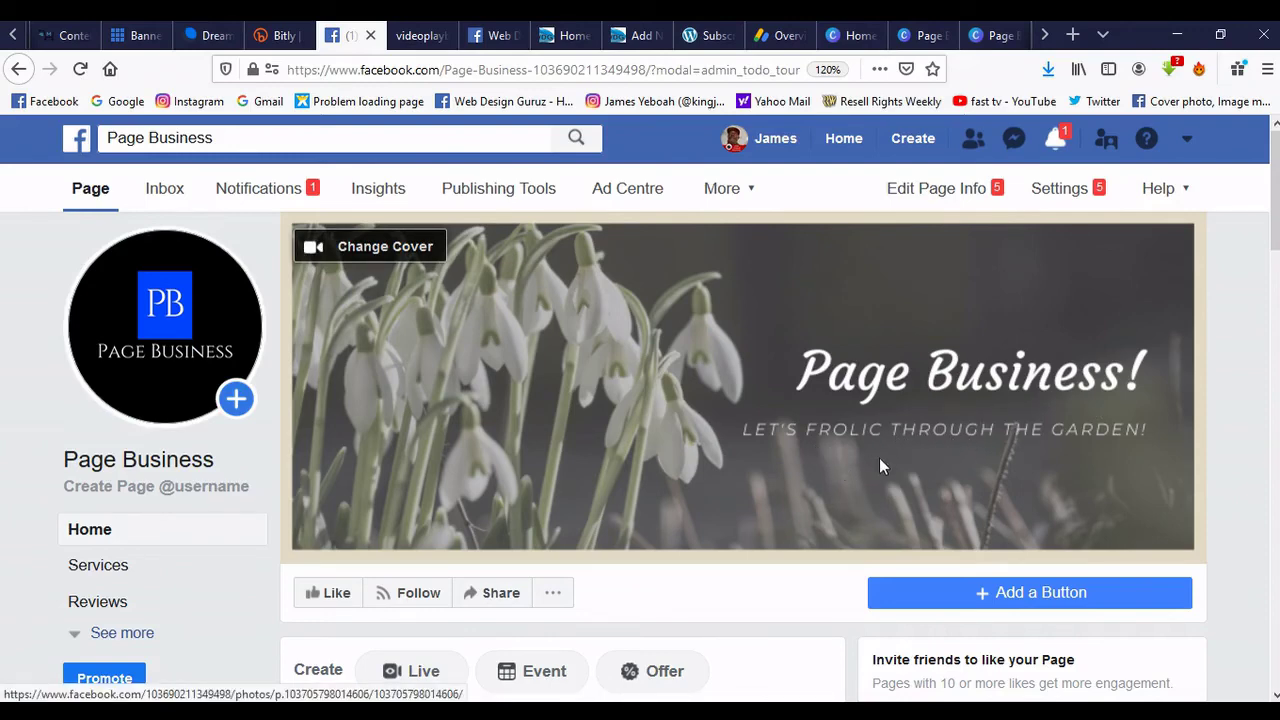
pyautogui.scroll(-3, 1266, 449)
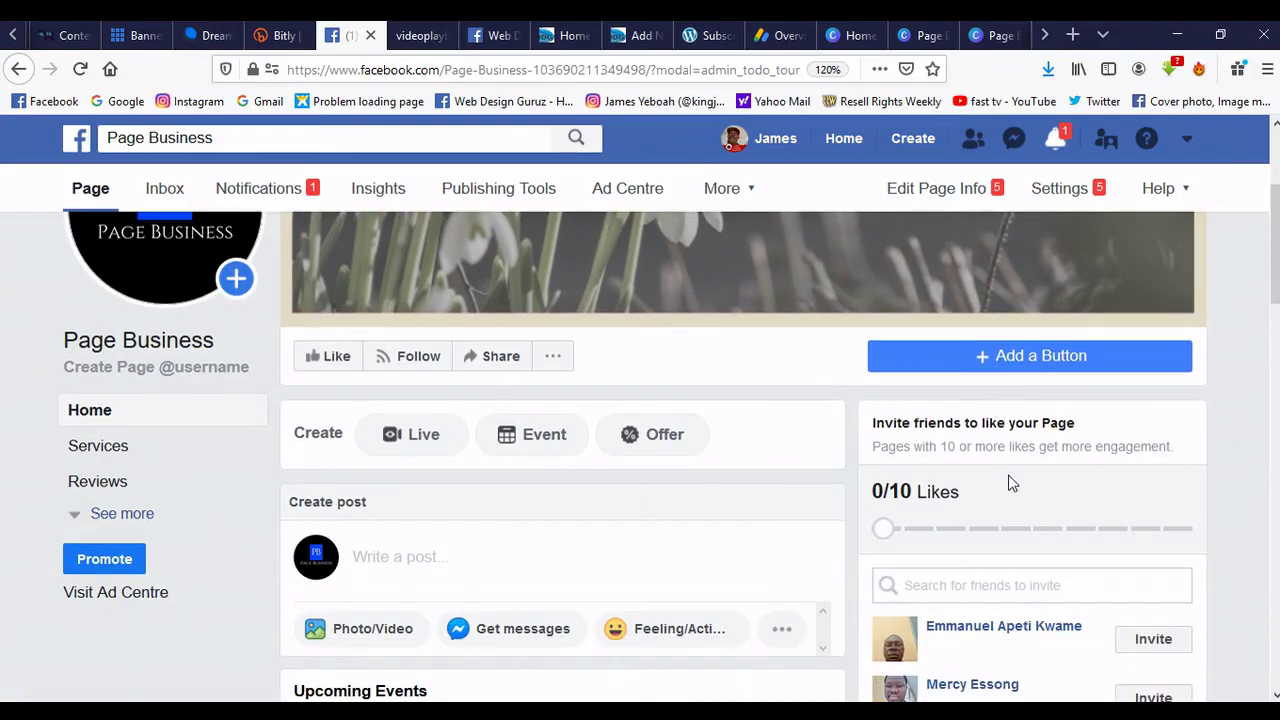
pyautogui.scroll(-3, 1050, 508)
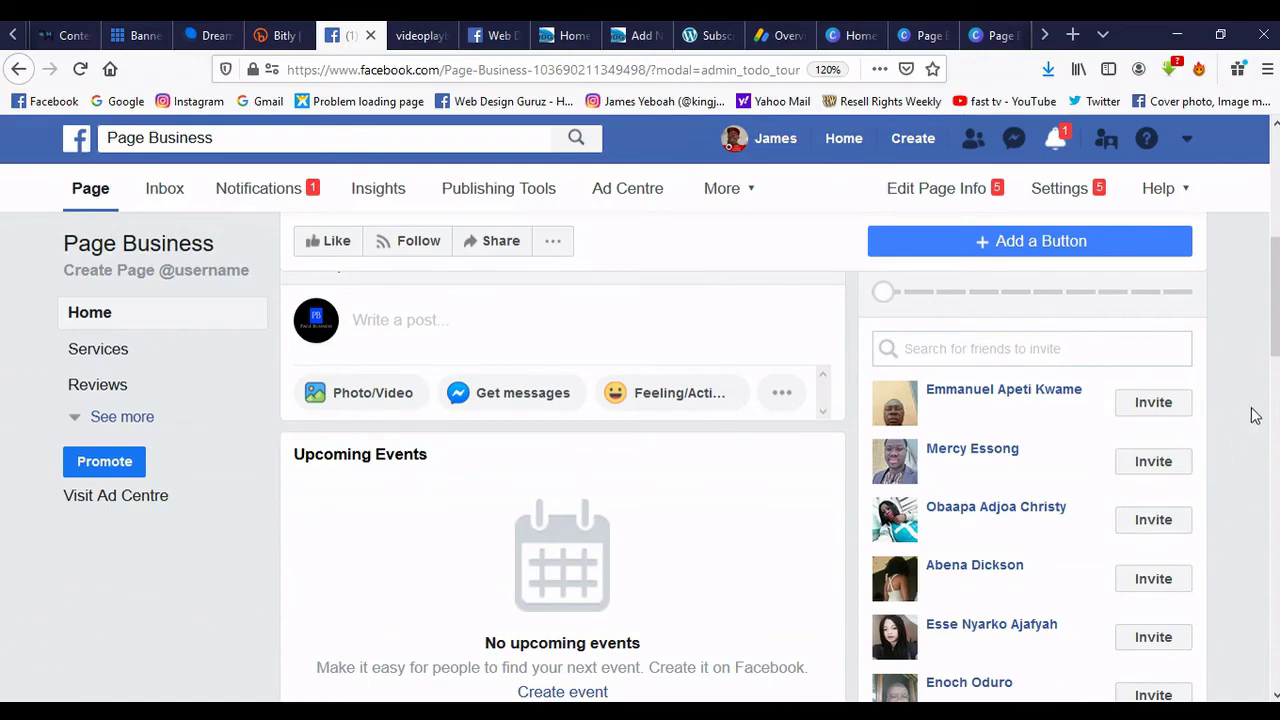
pyautogui.scroll(-5, 1252, 414)
pyautogui.scroll(-10, 1252, 414)
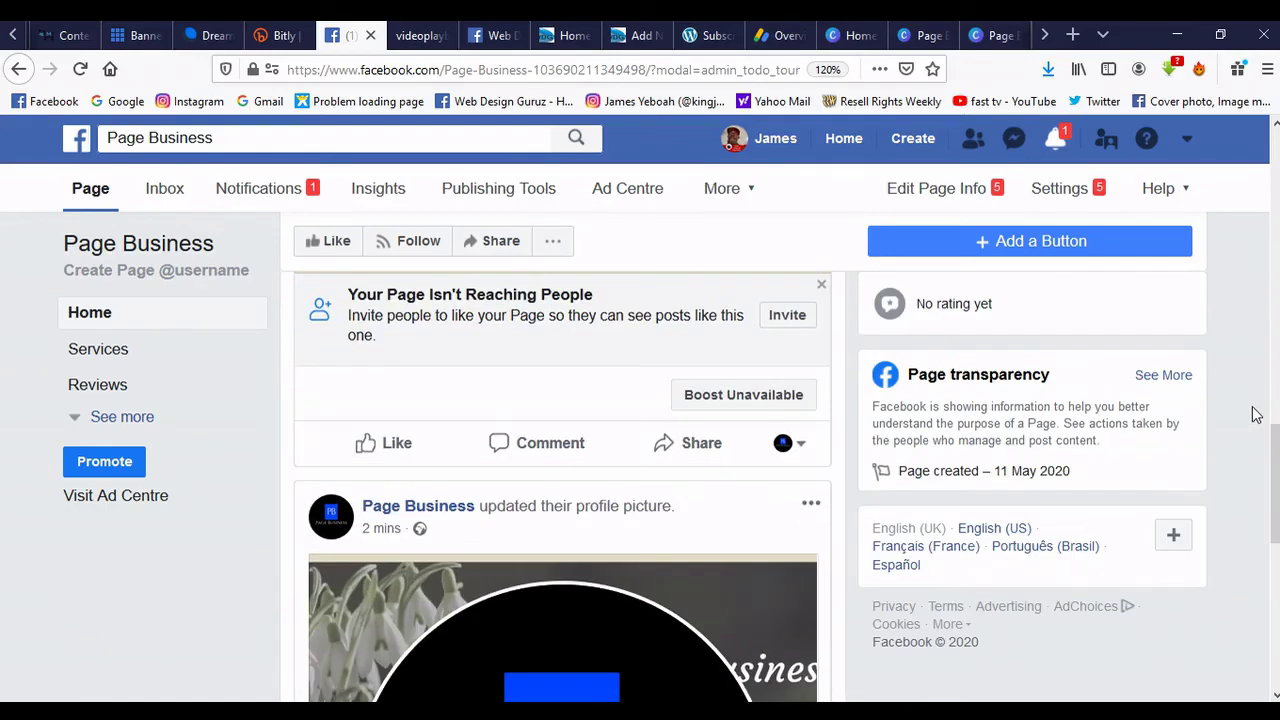
pyautogui.scroll(15, 1252, 410)
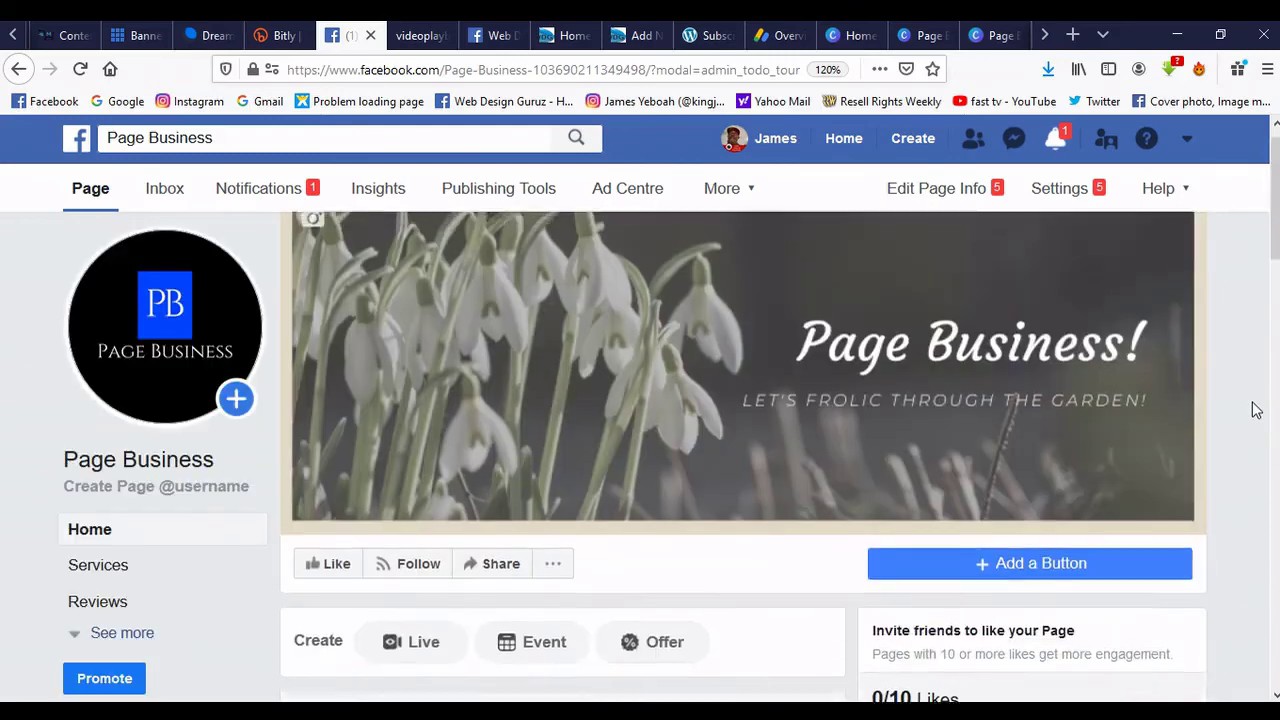
# Step: Open the page's Create post composer to view its options, and close it without posting anything
pyautogui.scroll(-2, 1263, 389)
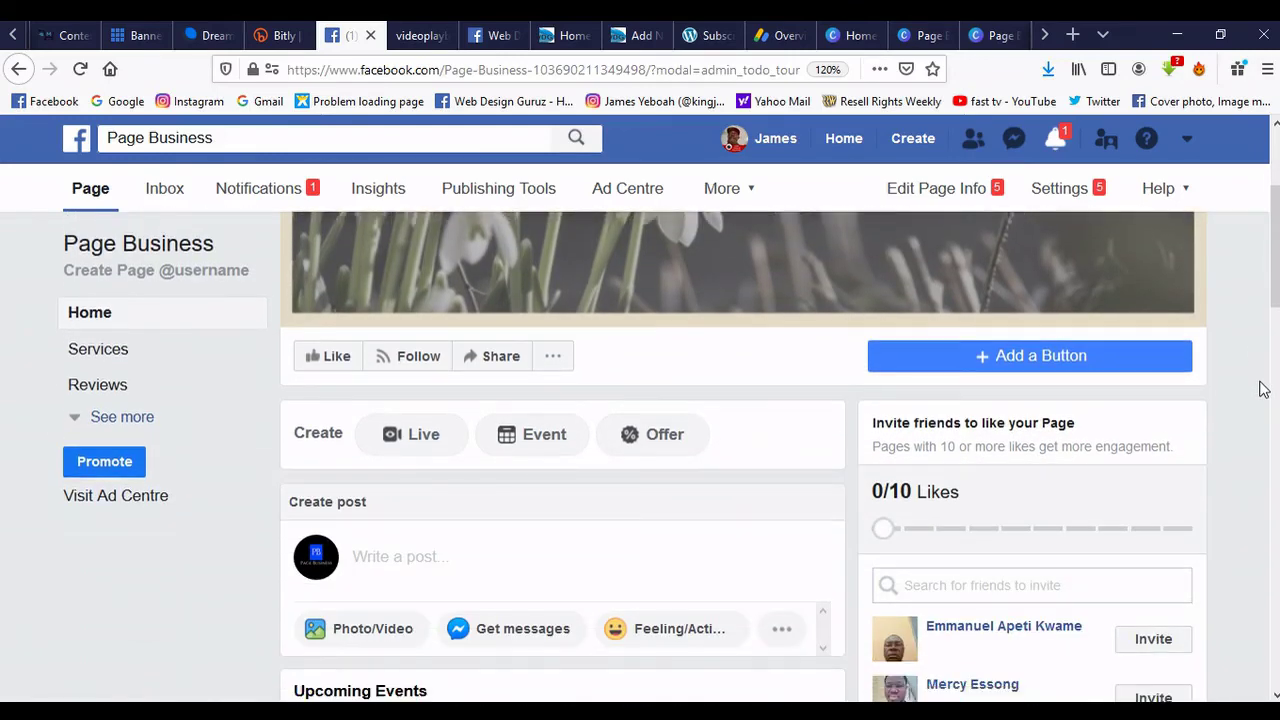
pyautogui.scroll(-1, 1255, 389)
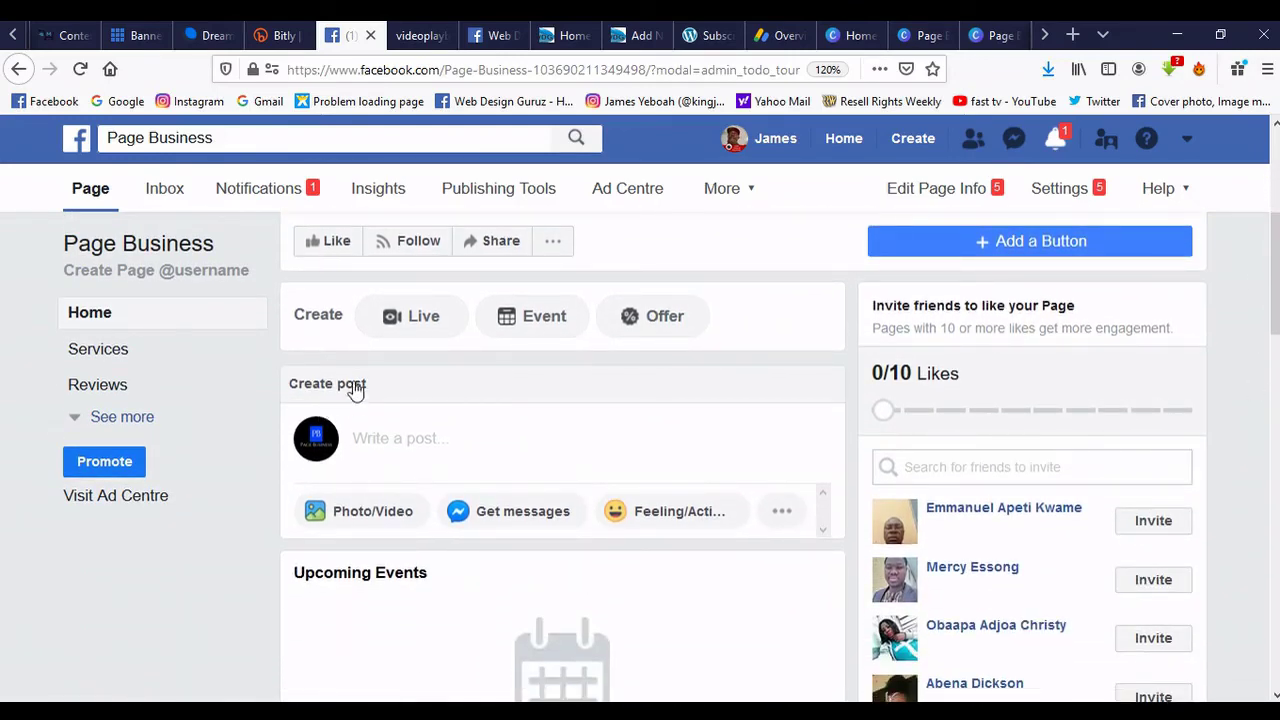
pyautogui.click(375, 437)
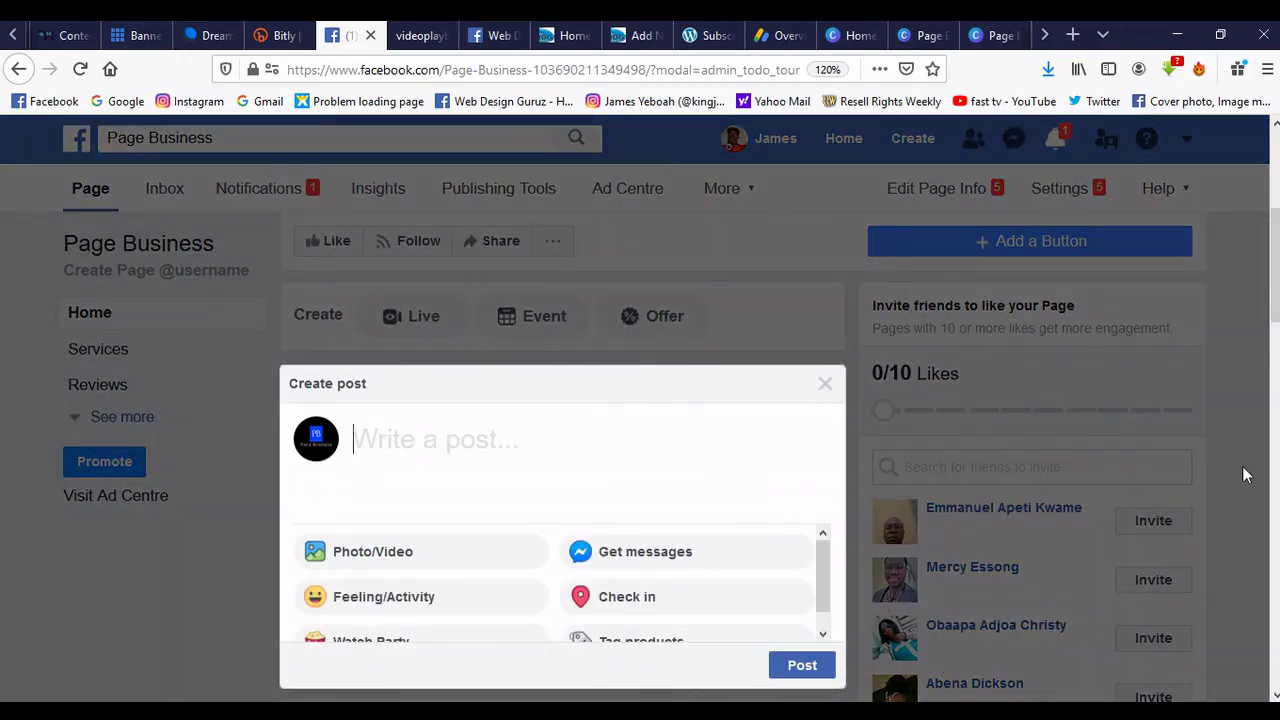
pyautogui.click(1203, 407)
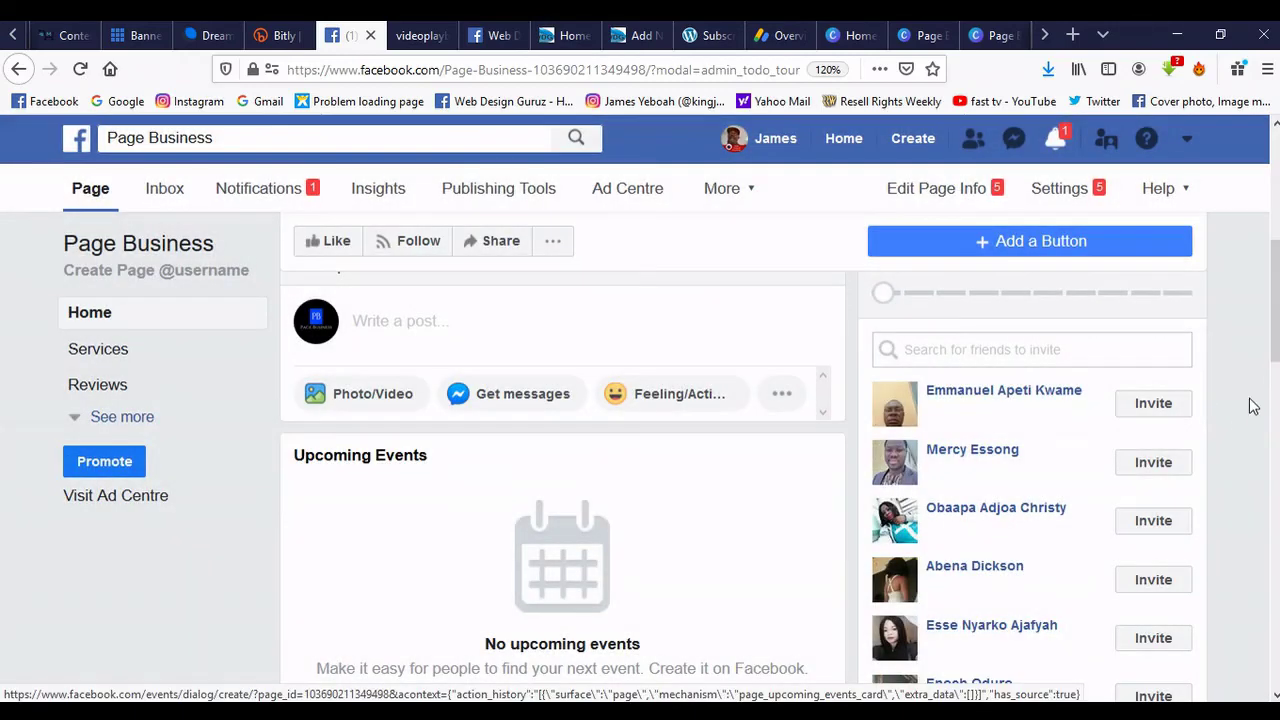
pyautogui.scroll(-3, 1278, 378)
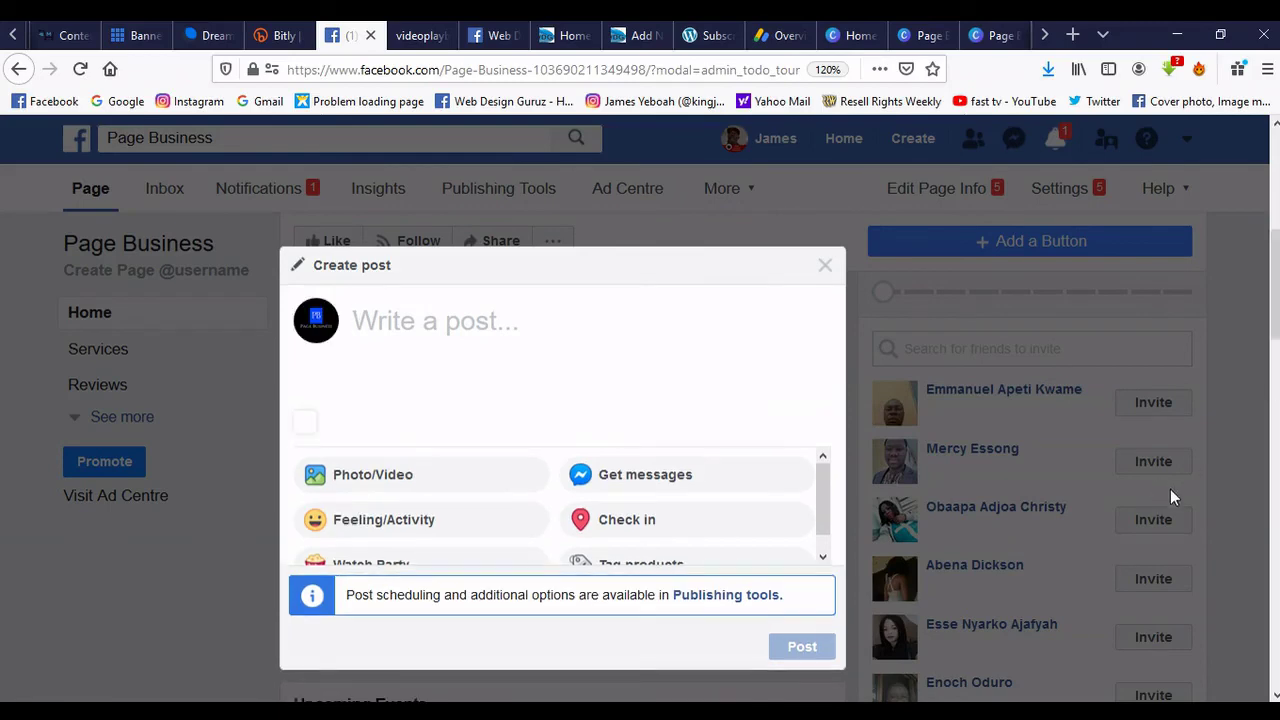
pyautogui.click(829, 274)
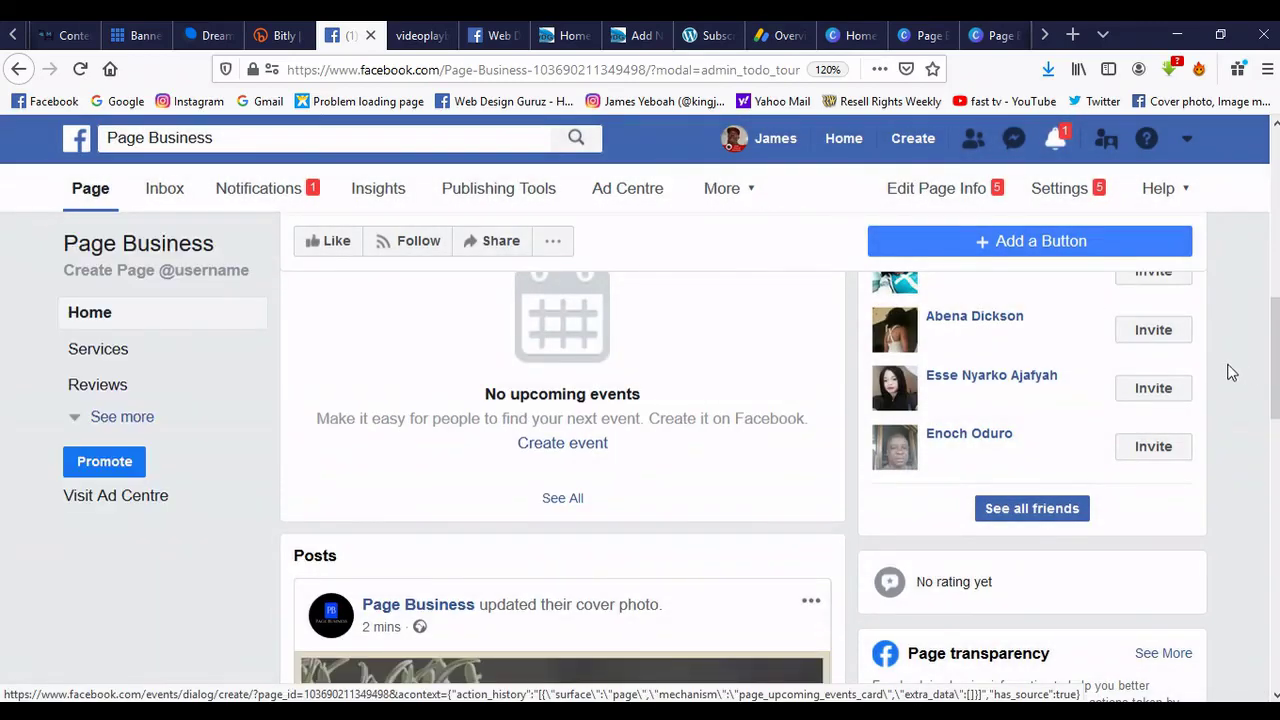
pyautogui.scroll(6, 1229, 371)
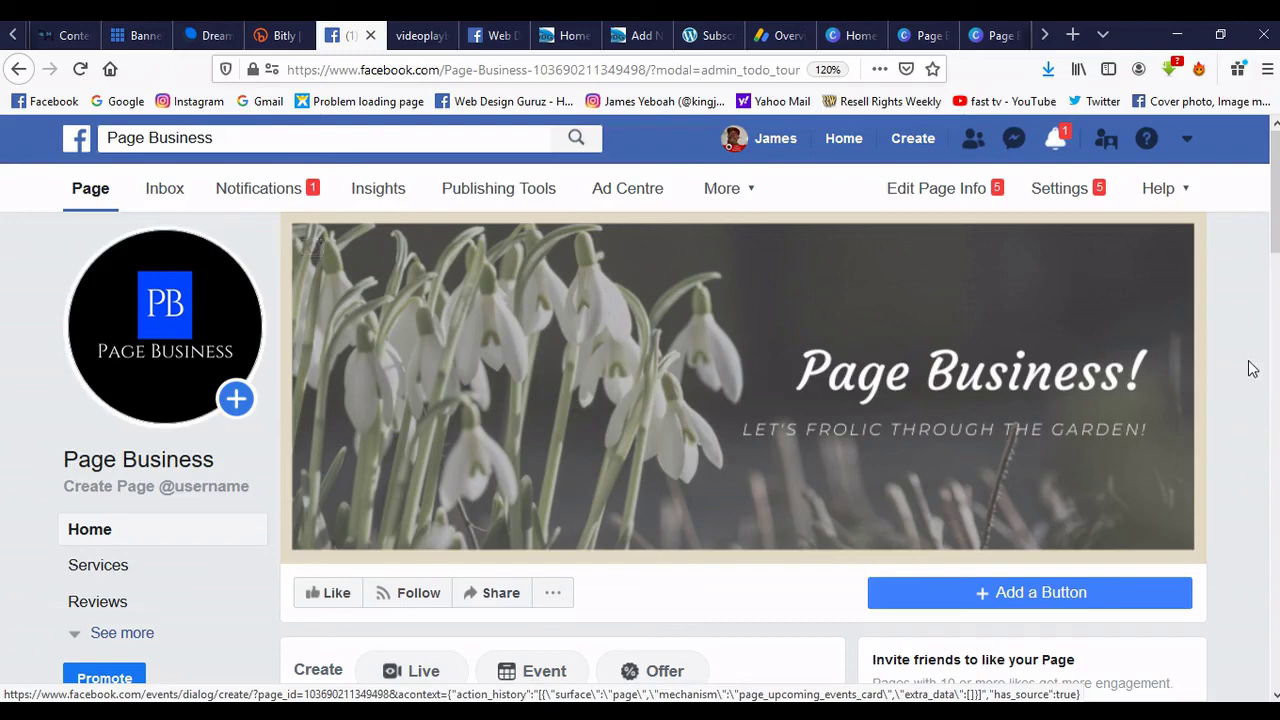
pyautogui.scroll(-2, 1248, 369)
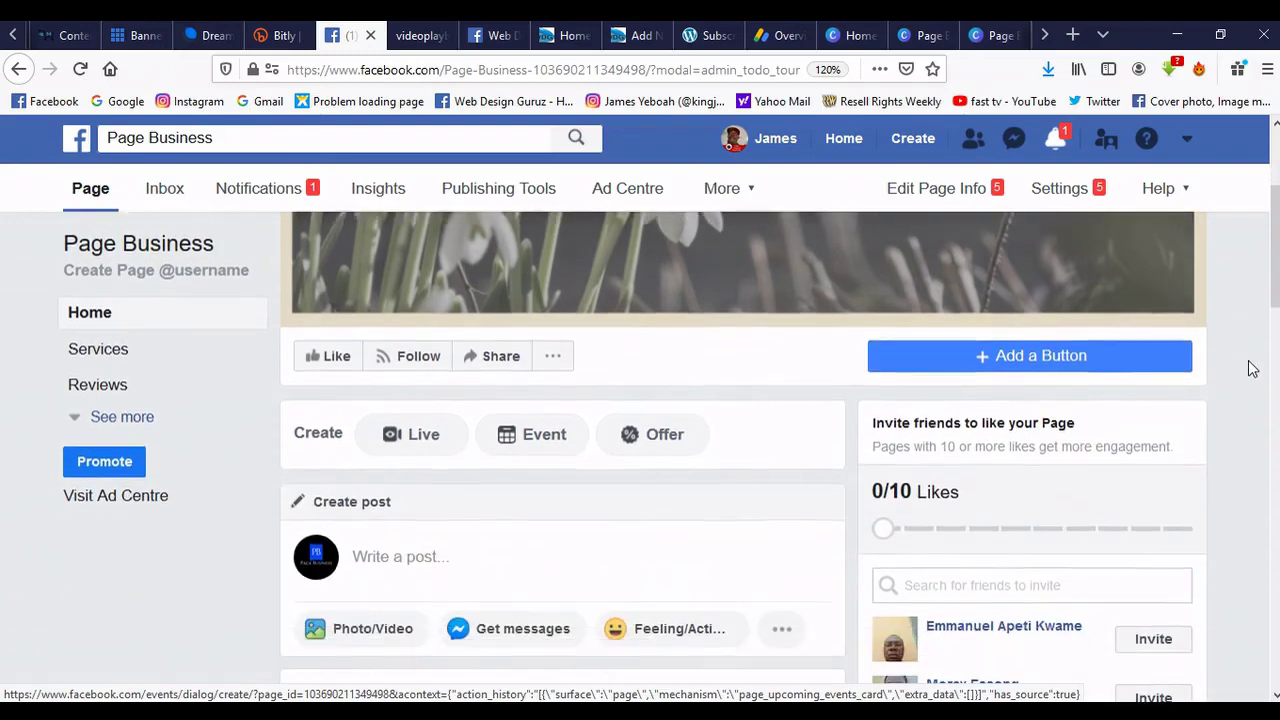
pyautogui.scroll(-1, 1248, 369)
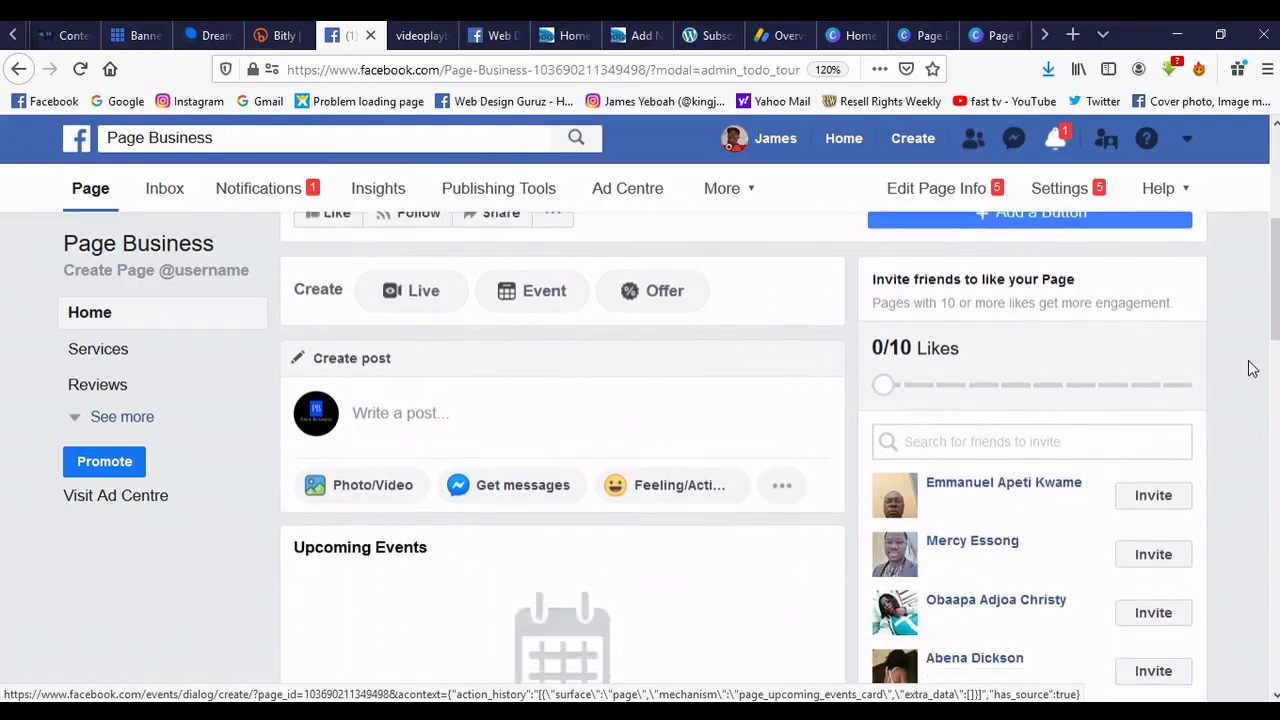
pyautogui.scroll(4, 1248, 369)
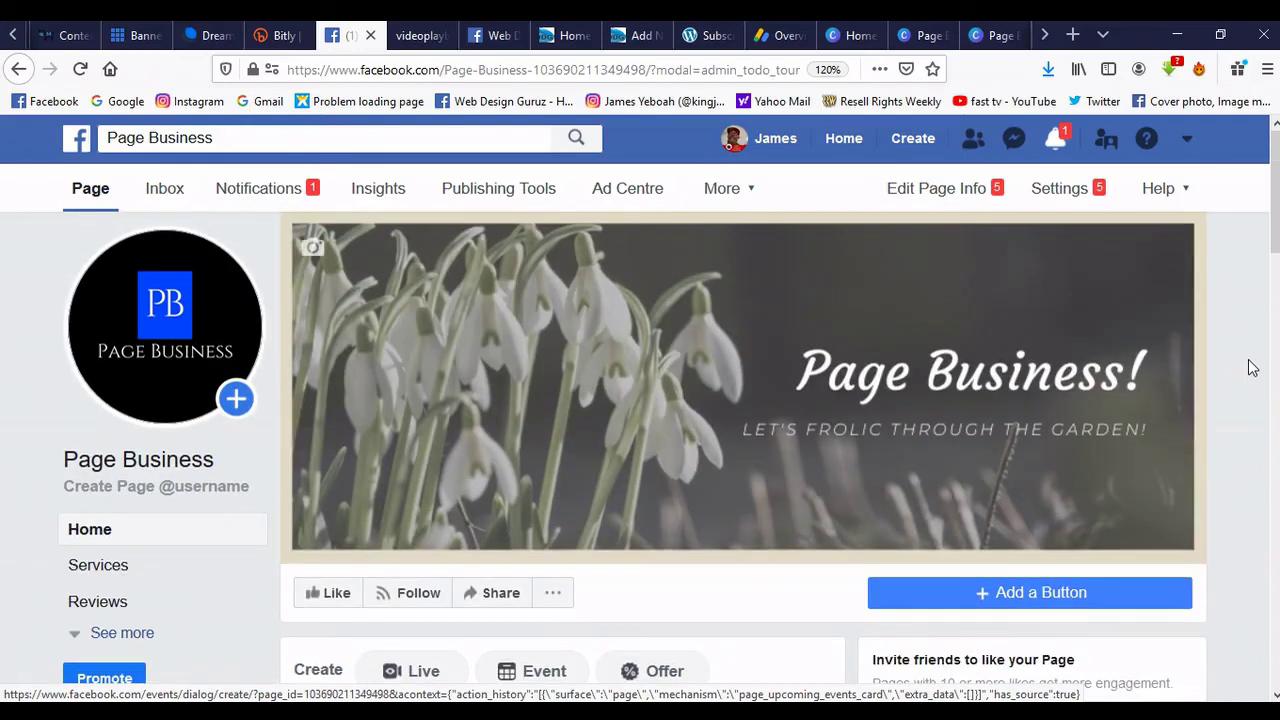